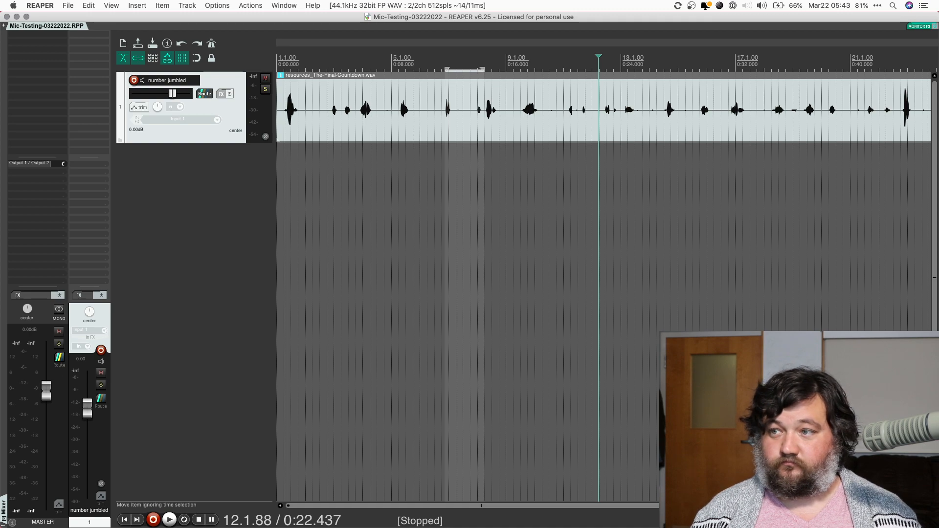
Play the recording on the number jumbled track from its beginning and listen through it.
{"action": "left_click", "coordinate": [564, 194]}
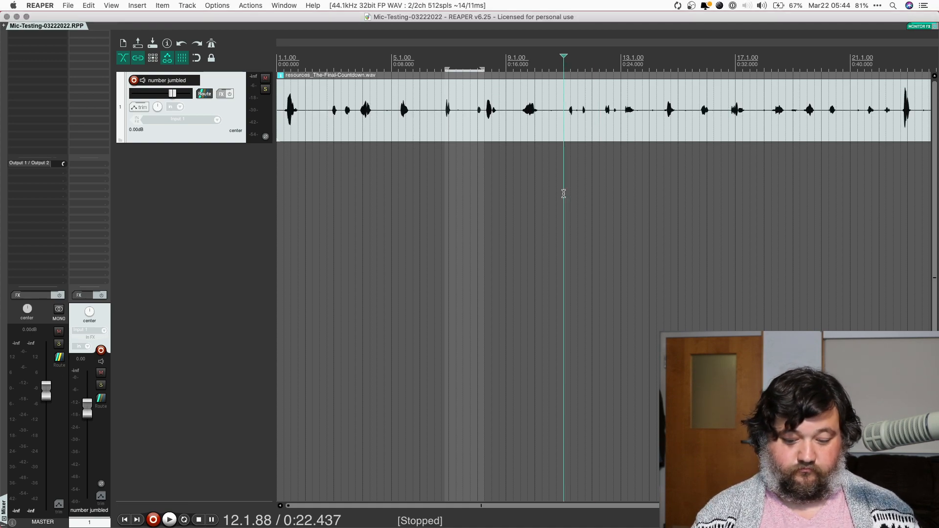
{"action": "key", "text": "Home"}
{"action": "key", "text": "space"}
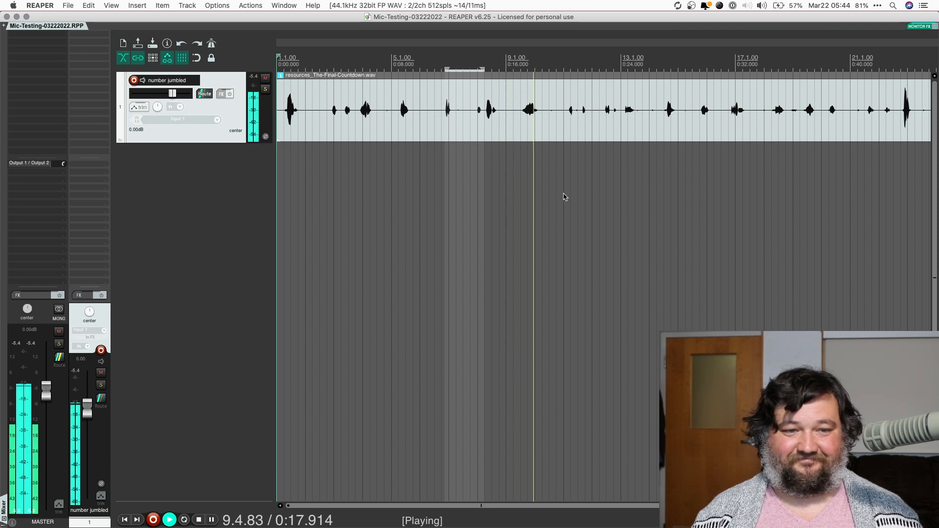
{"action": "key", "text": "space"}
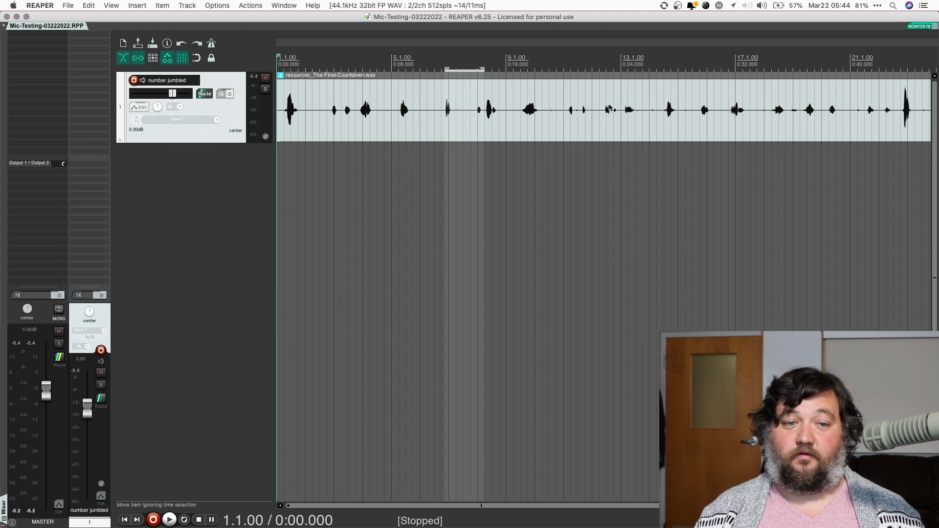
Audition the start of the recording, then split it at about 3.5 s and 5.6 s to isolate the first pair of unwanted sounds.
{"action": "left_click", "coordinate": [521, 93]}
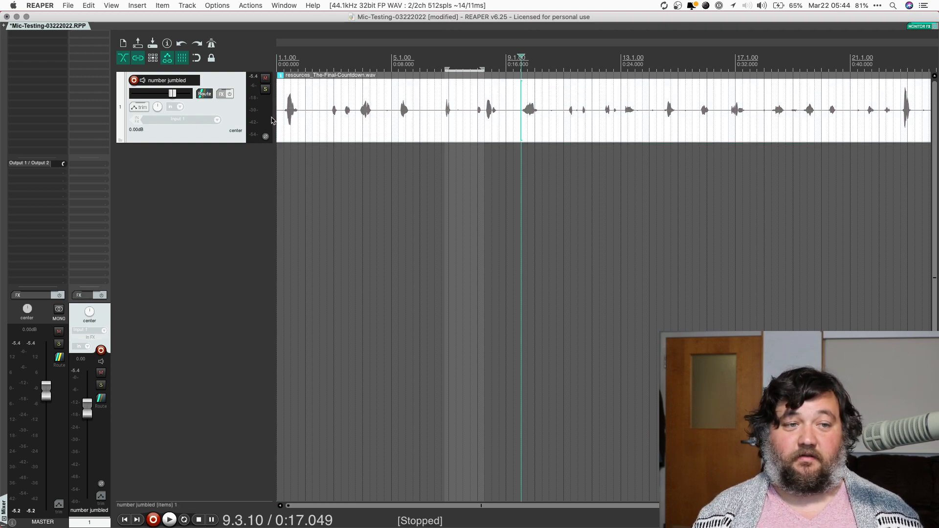
{"action": "left_click", "coordinate": [282, 91]}
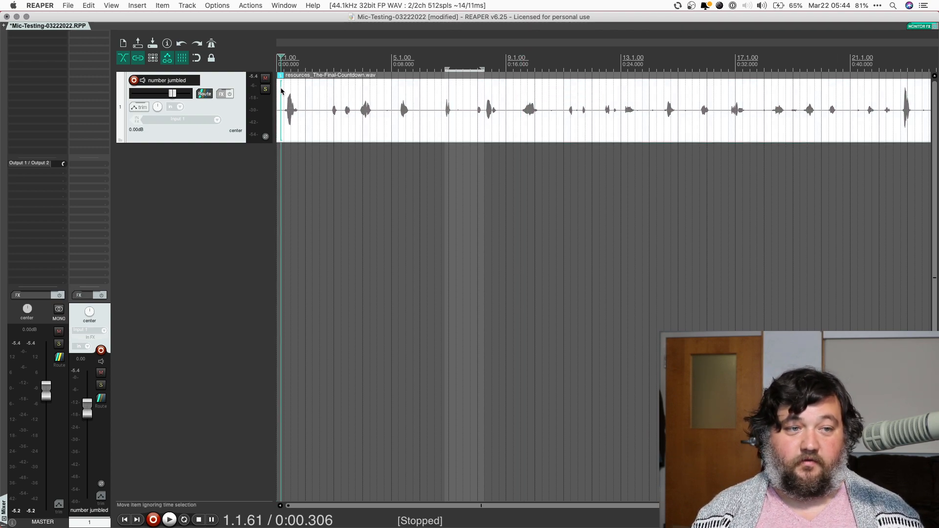
{"action": "key", "text": "space"}
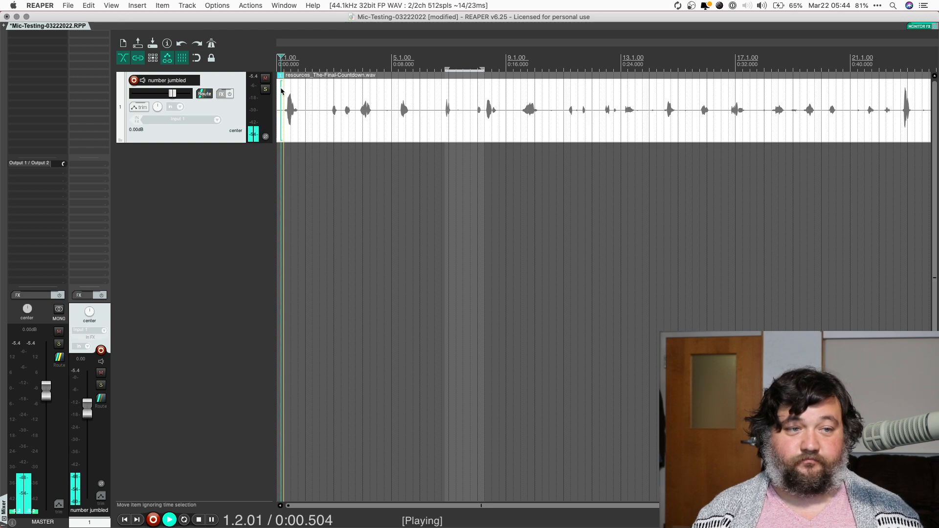
{"action": "key", "text": "space"}
{"action": "left_click", "coordinate": [326, 95]}
{"action": "key", "text": "s"}
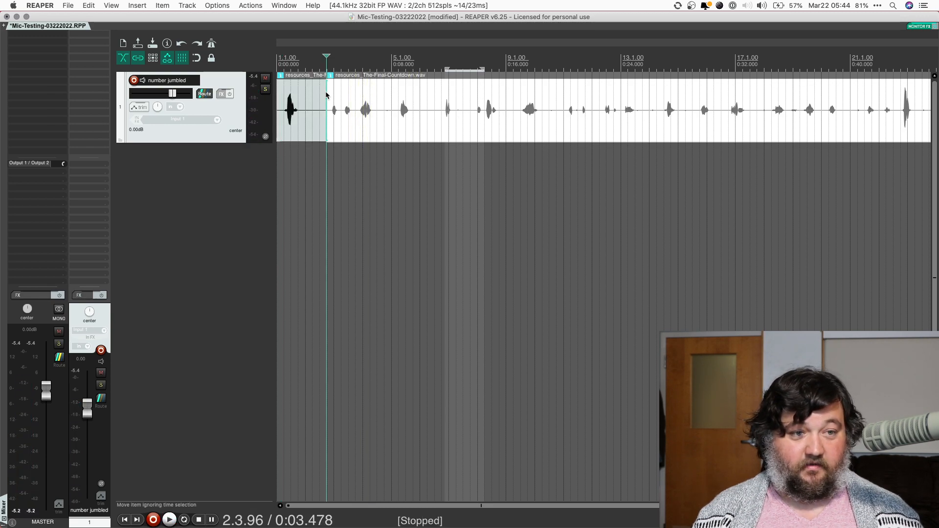
{"action": "left_click", "coordinate": [357, 99]}
{"action": "key", "text": "s"}
Hide the mixer and mute the short segment between about 3.5 s and 5.6 s.
{"action": "left_click", "coordinate": [343, 131]}
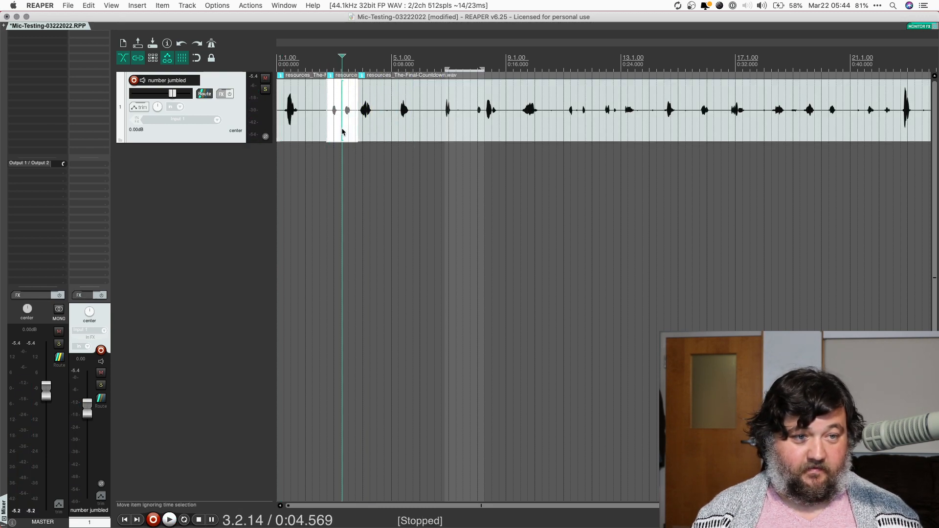
{"action": "key", "text": "super+m"}
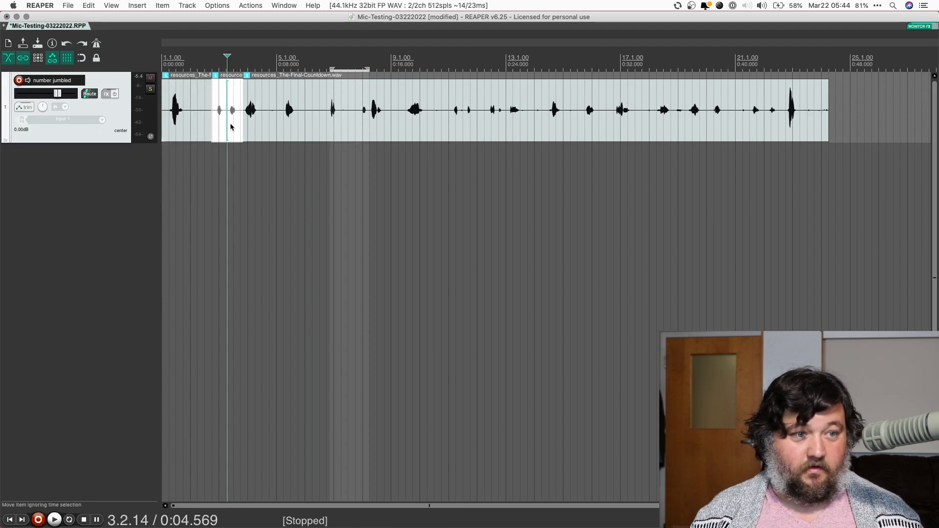
{"action": "right_click", "coordinate": [227, 129]}
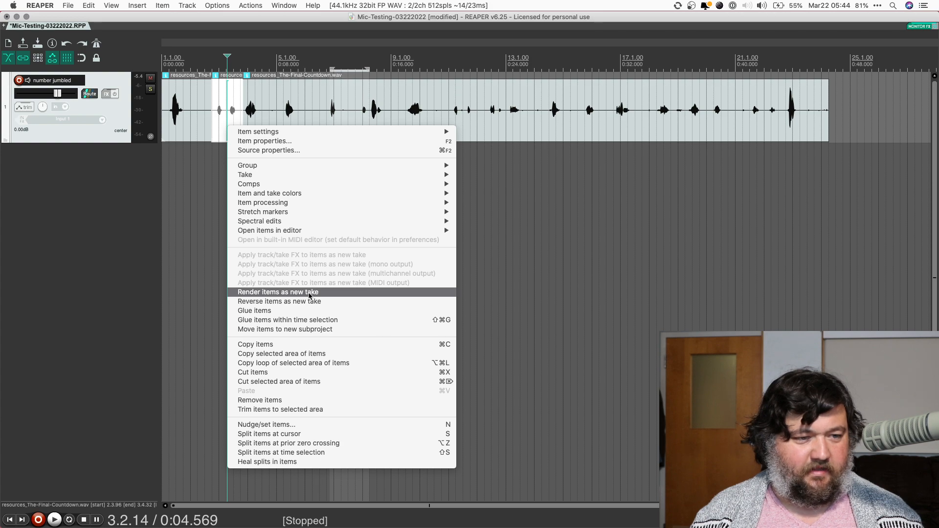
{"action": "mouse_move", "coordinate": [288, 174]}
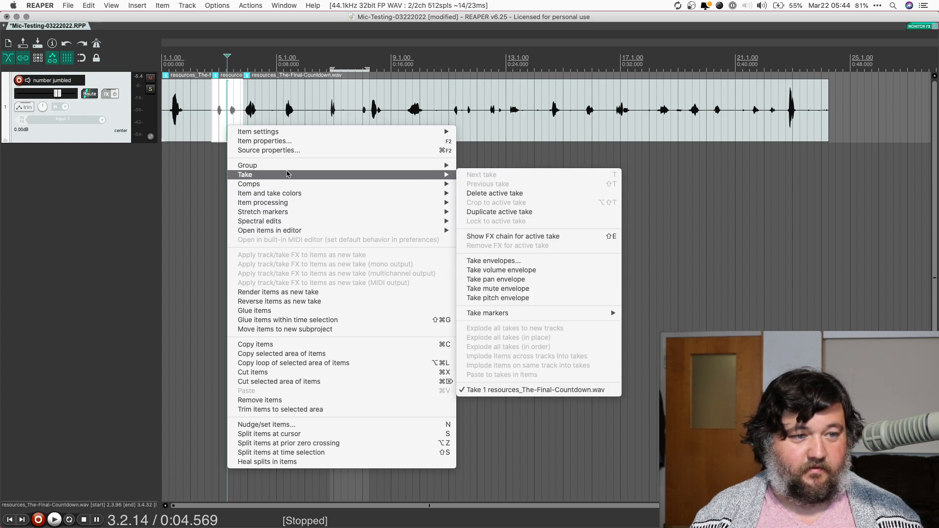
{"action": "mouse_move", "coordinate": [281, 133]}
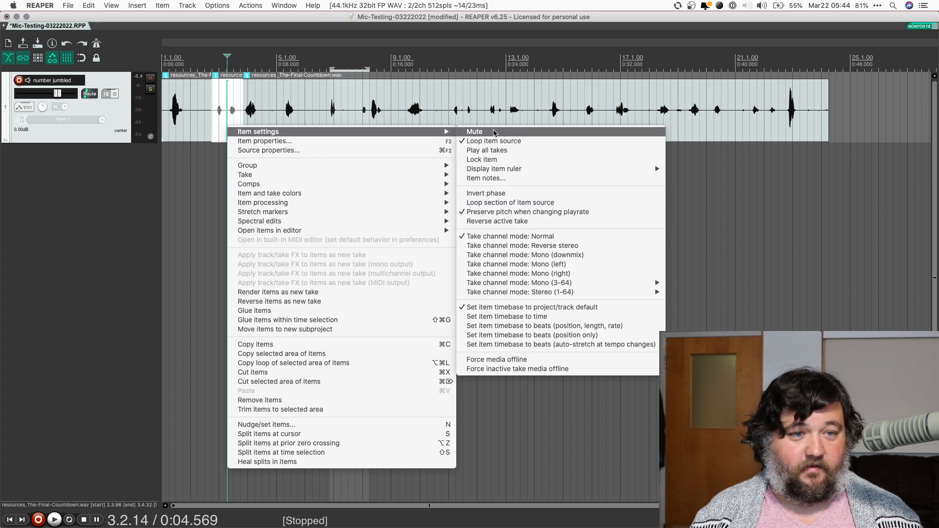
{"action": "left_click", "coordinate": [494, 133]}
Play onward from the muted segment and split the remaining recording at about 7.2 s and 10 s.
{"action": "left_click", "coordinate": [258, 125]}
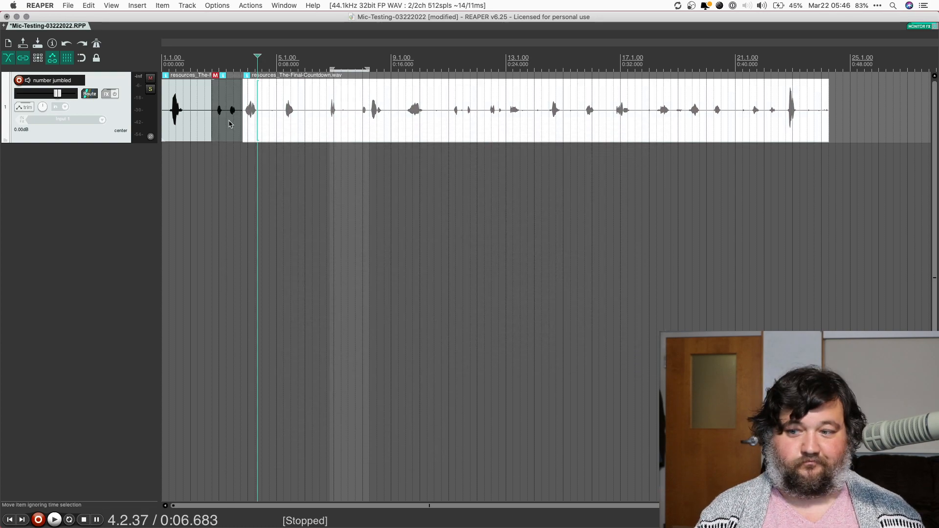
{"action": "left_click", "coordinate": [219, 108]}
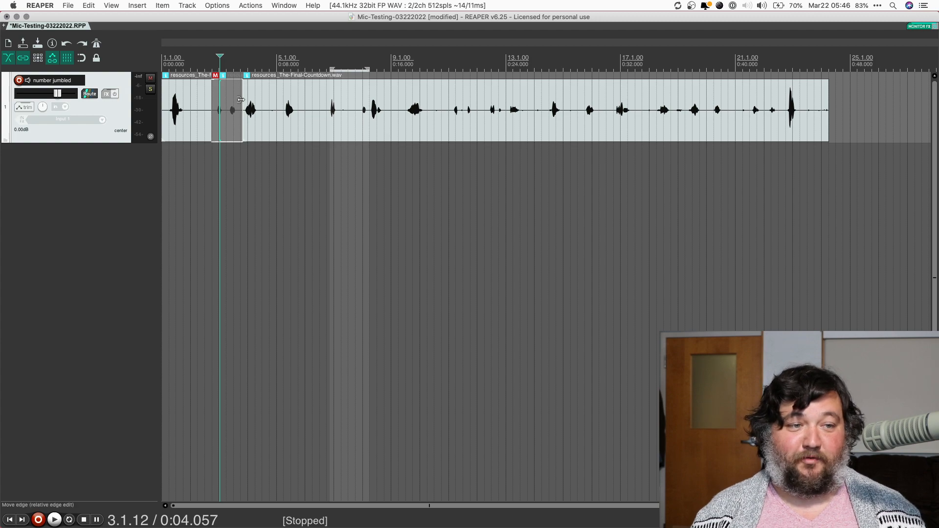
{"action": "key", "text": "space"}
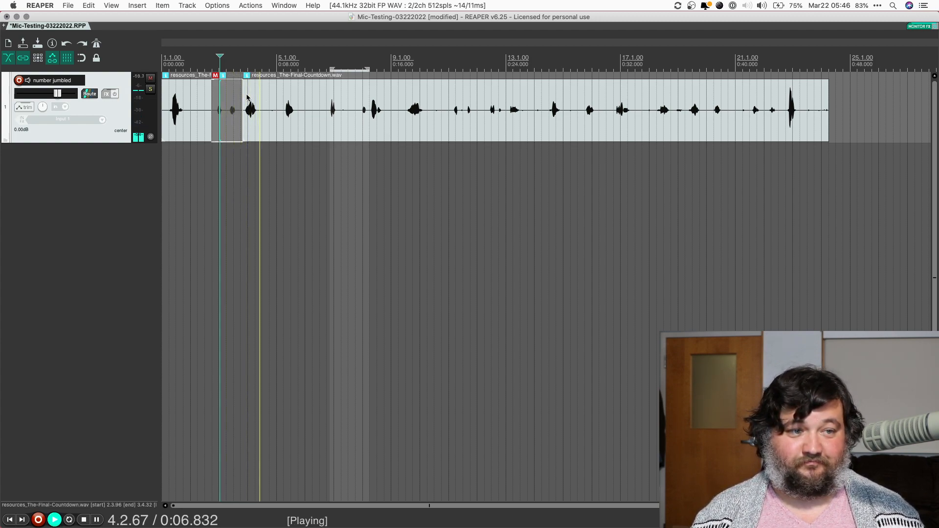
{"action": "left_click", "coordinate": [266, 100]}
{"action": "key", "text": "s"}
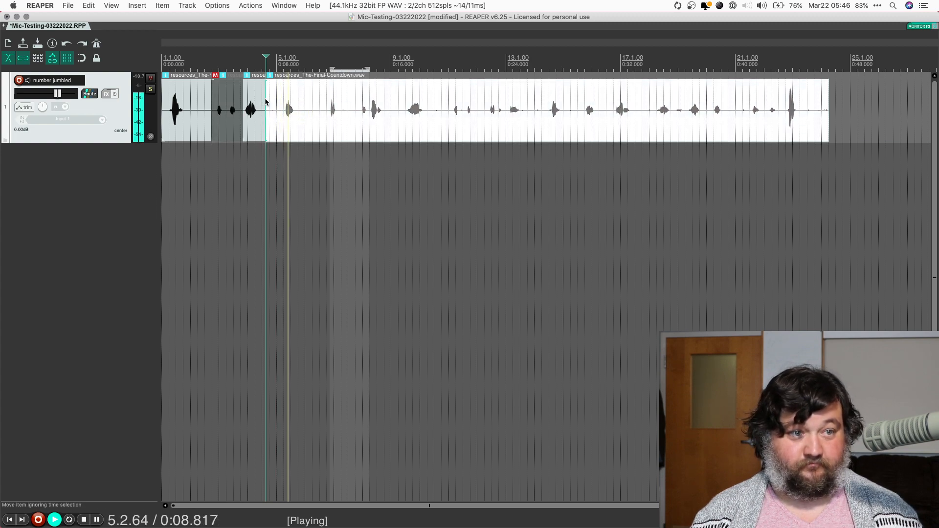
{"action": "left_click", "coordinate": [307, 100]}
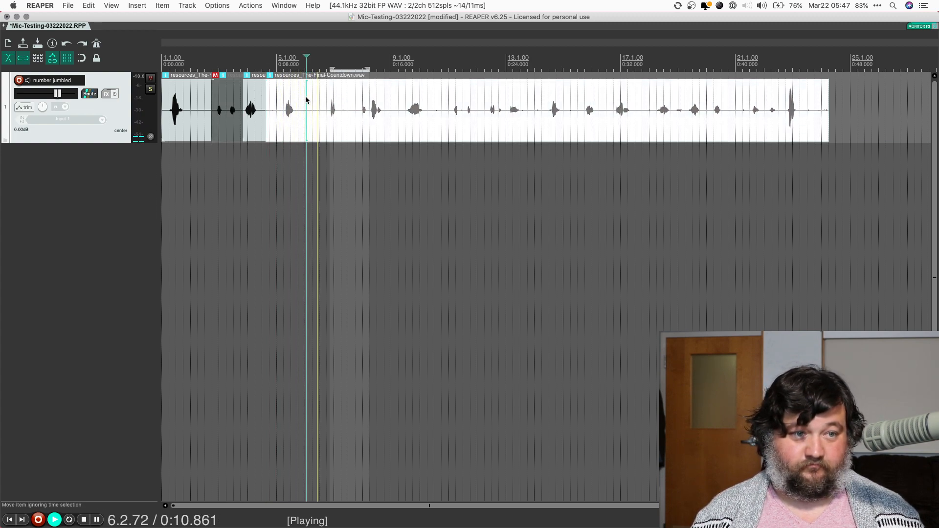
{"action": "key", "text": "s"}
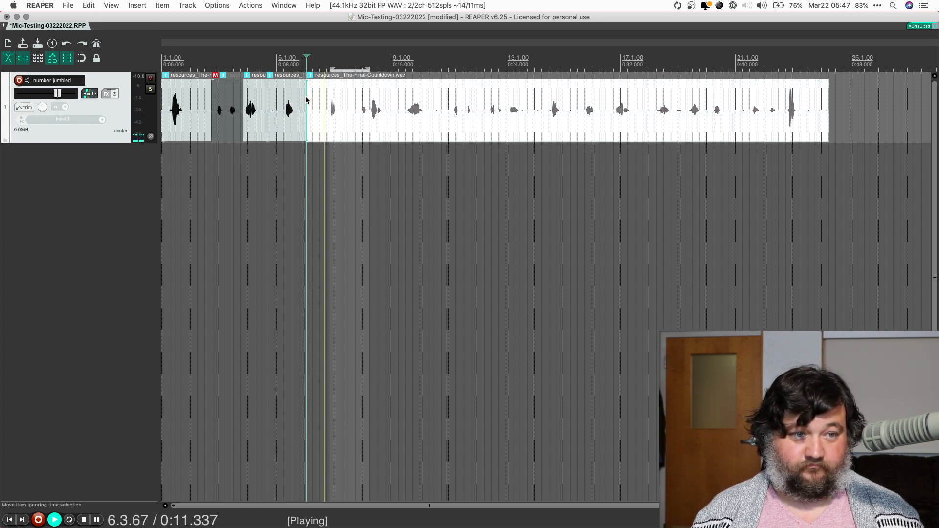
Stop playback, split the recording at about 14.4 s, and mute the segment between about 10 s and 14.4 s.
{"action": "key", "text": "space"}
{"action": "left_click", "coordinate": [370, 103]}
{"action": "key", "text": "s"}
{"action": "left_click", "coordinate": [336, 121]}
{"action": "right_click", "coordinate": [336, 121]}
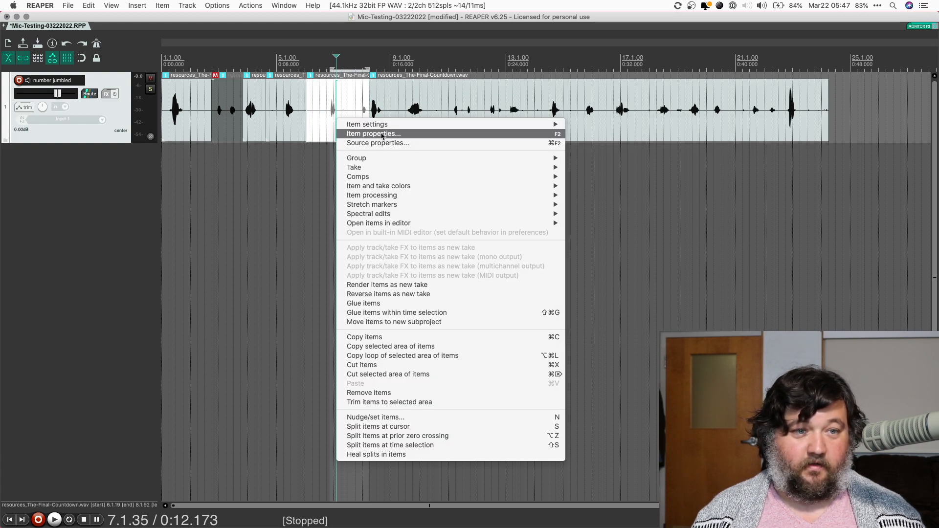
{"action": "mouse_move", "coordinate": [405, 207]}
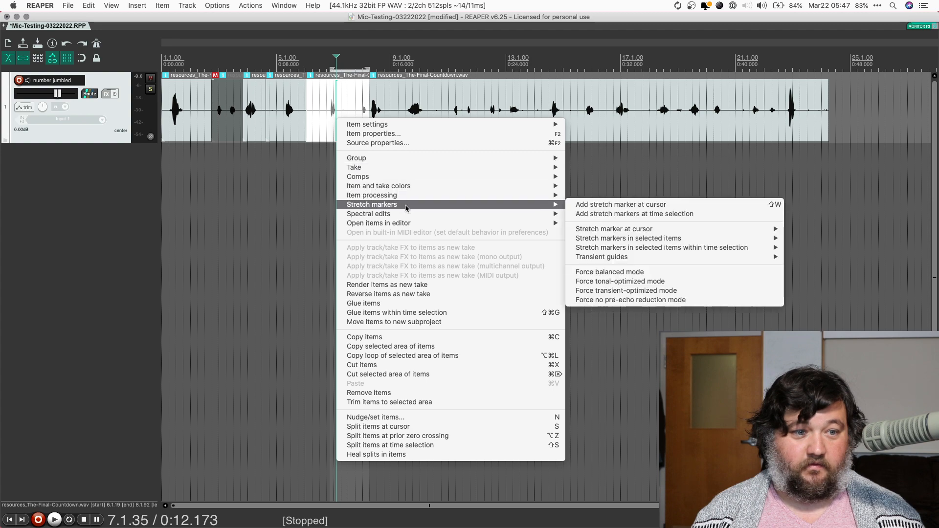
{"action": "mouse_move", "coordinate": [418, 123]}
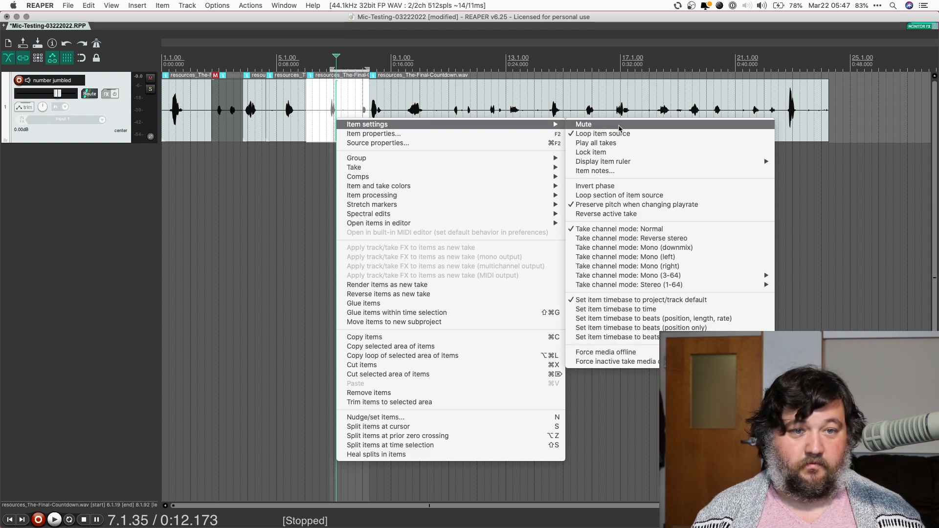
{"action": "left_click", "coordinate": [584, 125]}
Check playback from about 17 s and split the recording at about 16.5 s, before the next spoken sound.
{"action": "left_click", "coordinate": [407, 94]}
{"action": "key", "text": "space"}
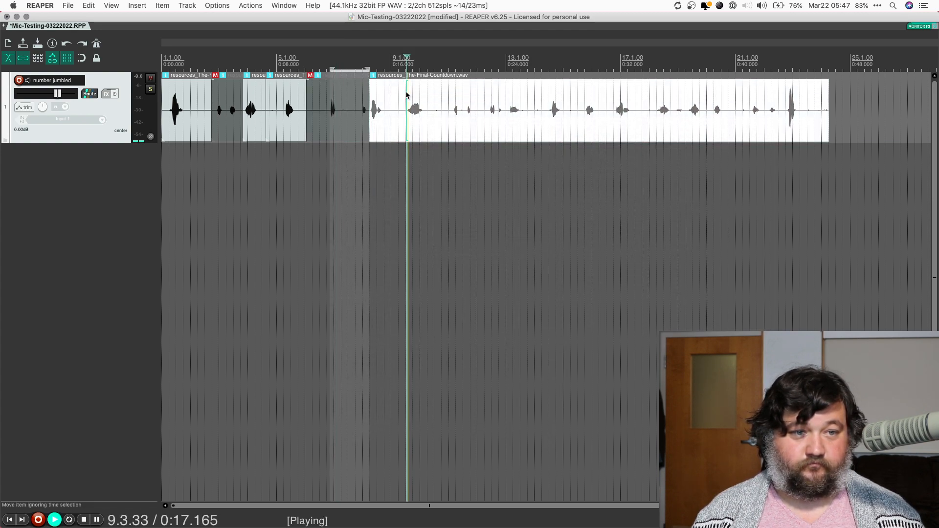
{"action": "key", "text": "space"}
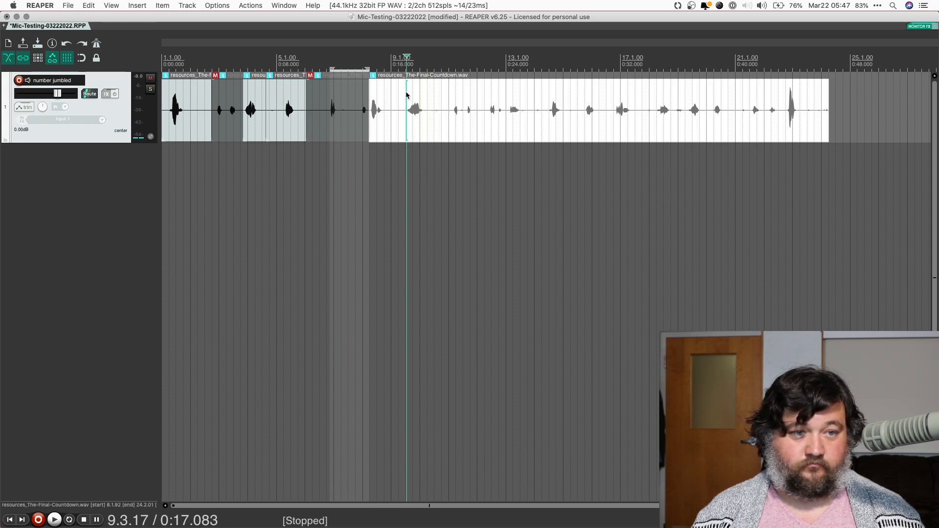
{"action": "left_click", "coordinate": [400, 97]}
{"action": "key", "text": "s"}
Audition the recording from about 20 s and split it at about 24 s and 19 s around the three quiet sounds.
{"action": "left_click", "coordinate": [451, 96]}
{"action": "key", "text": "space"}
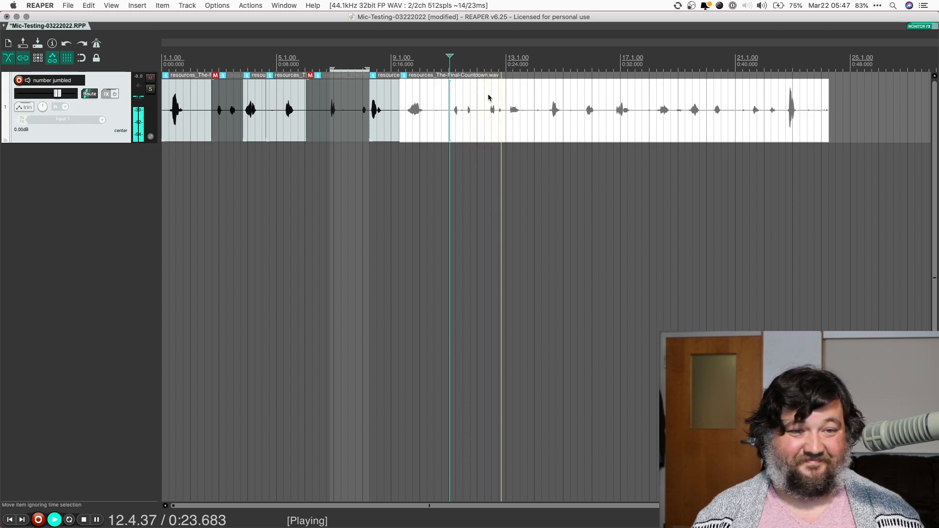
{"action": "key", "text": "space"}
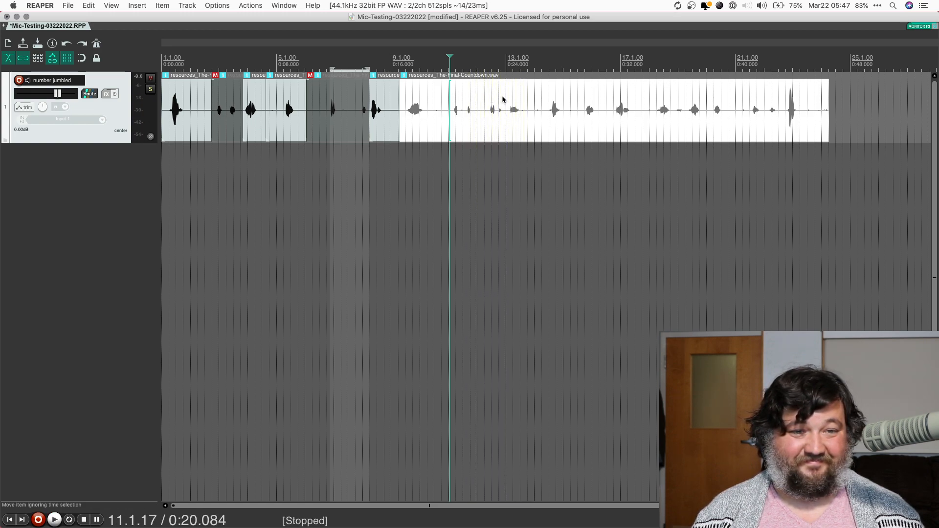
{"action": "left_click", "coordinate": [507, 100]}
{"action": "key", "text": "s"}
{"action": "left_click", "coordinate": [478, 112]}
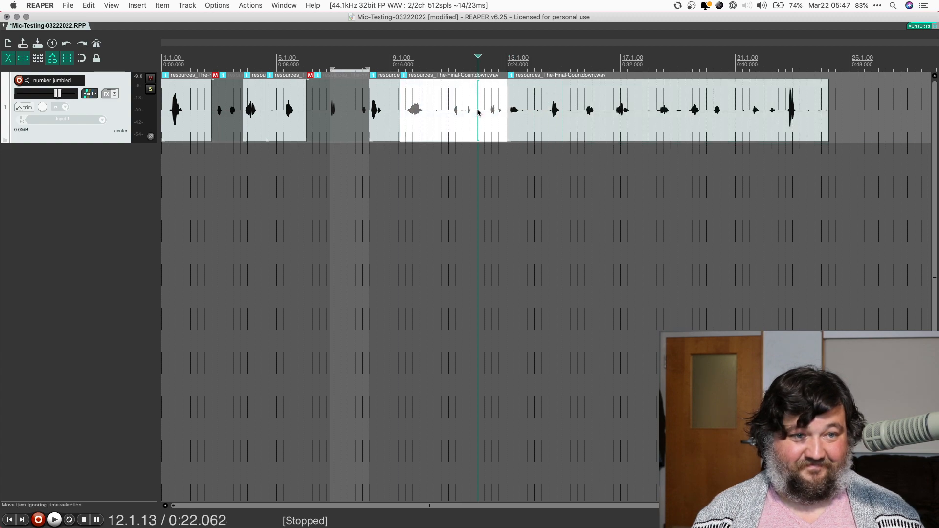
{"action": "left_click", "coordinate": [443, 98]}
{"action": "left_click", "coordinate": [433, 98]}
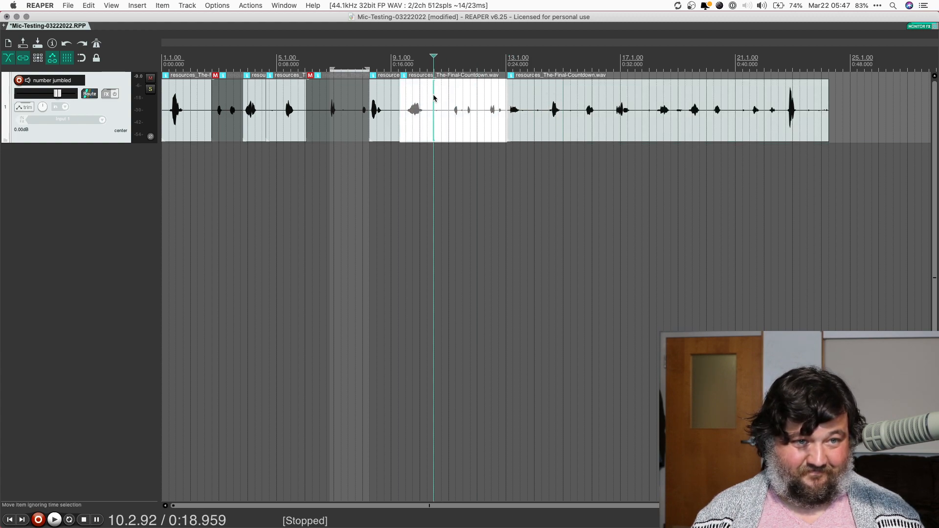
{"action": "key", "text": "s"}
Mute the segment between about 19 s and 24 s.
{"action": "left_click", "coordinate": [468, 111]}
{"action": "right_click", "coordinate": [469, 112]}
{"action": "mouse_move", "coordinate": [524, 115]}
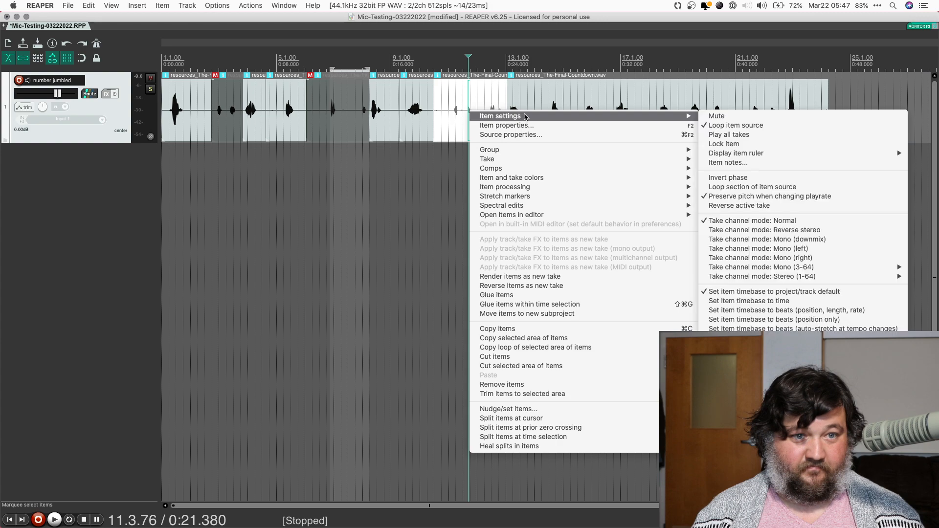
{"action": "left_click", "coordinate": [723, 118]}
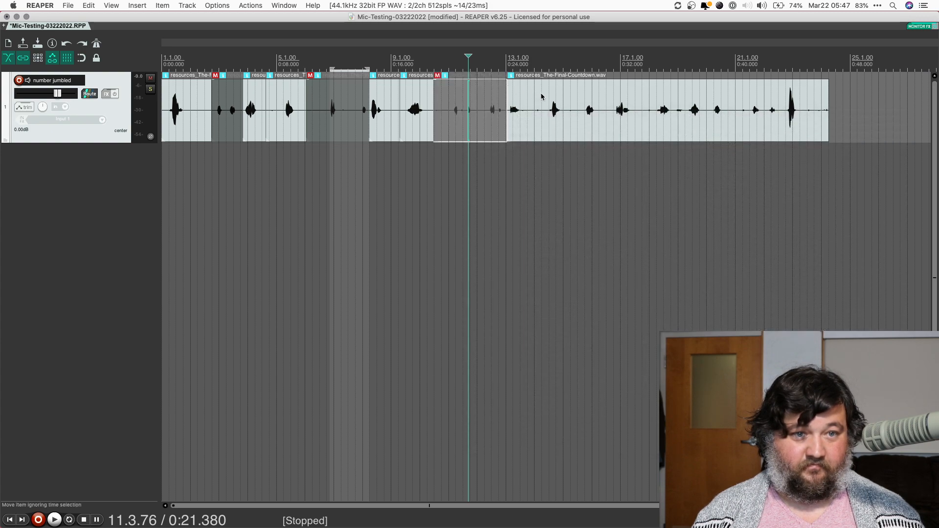
Play from about 27 s and split the remaining recording at about 26.3 s and 29.1 s.
{"action": "left_click", "coordinate": [547, 100]}
{"action": "key", "text": "space"}
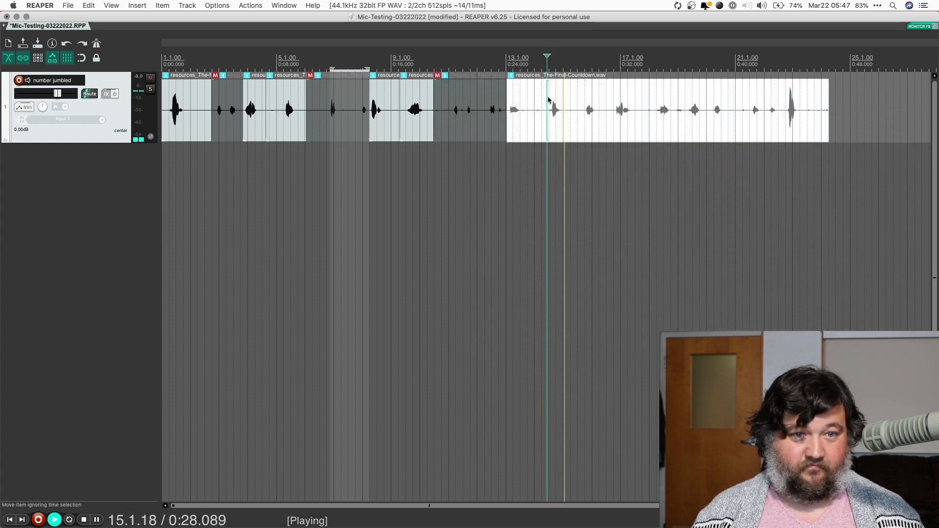
{"action": "left_click", "coordinate": [540, 101]}
{"action": "key", "text": "s"}
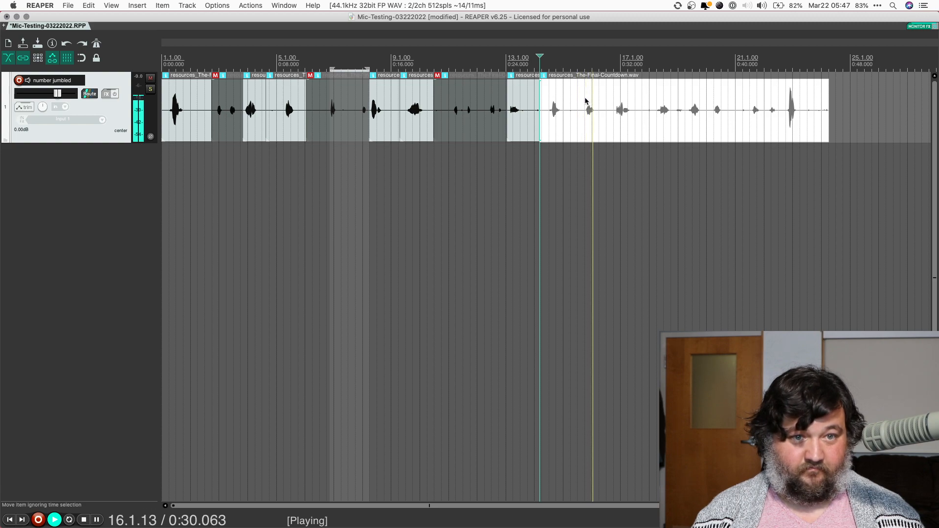
{"action": "left_click", "coordinate": [580, 98]}
{"action": "key", "text": "s"}
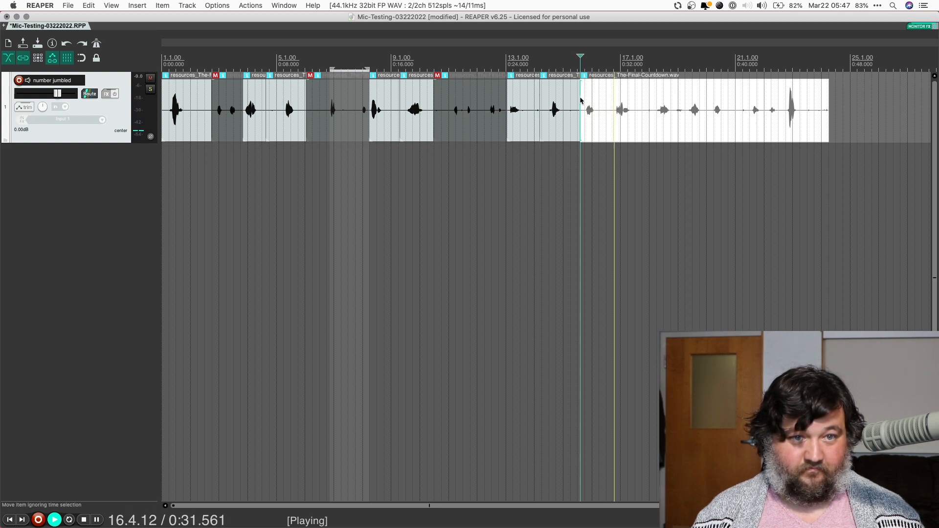
Split the recording at about 31.2 s and mute the segment between about 29.1 s and 31.2 s.
{"action": "left_click", "coordinate": [611, 101]}
{"action": "key", "text": "s"}
{"action": "left_click", "coordinate": [596, 112]}
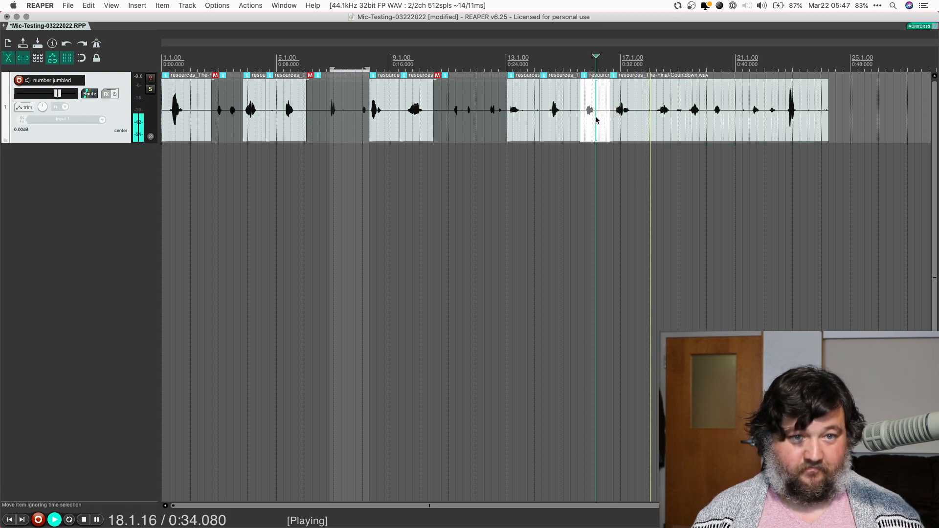
{"action": "right_click", "coordinate": [601, 120]}
{"action": "mouse_move", "coordinate": [605, 124]}
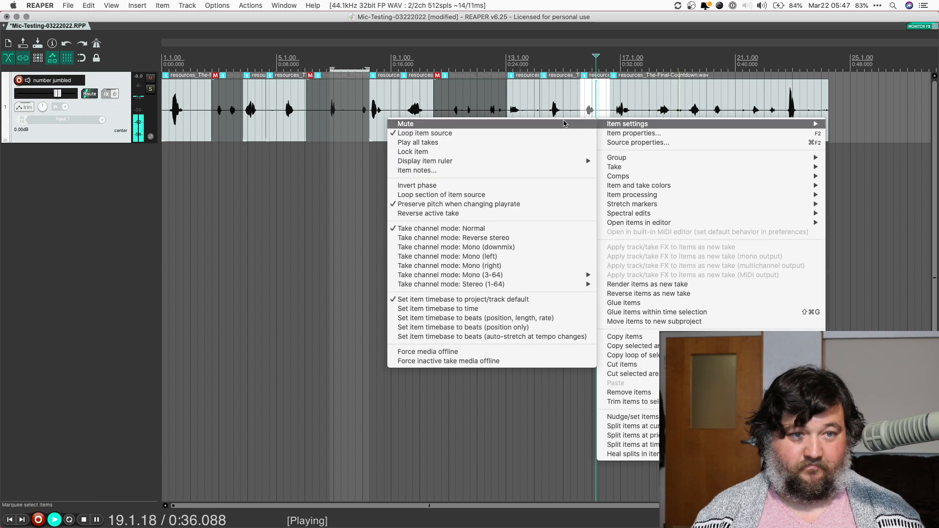
{"action": "left_click", "coordinate": [562, 123]}
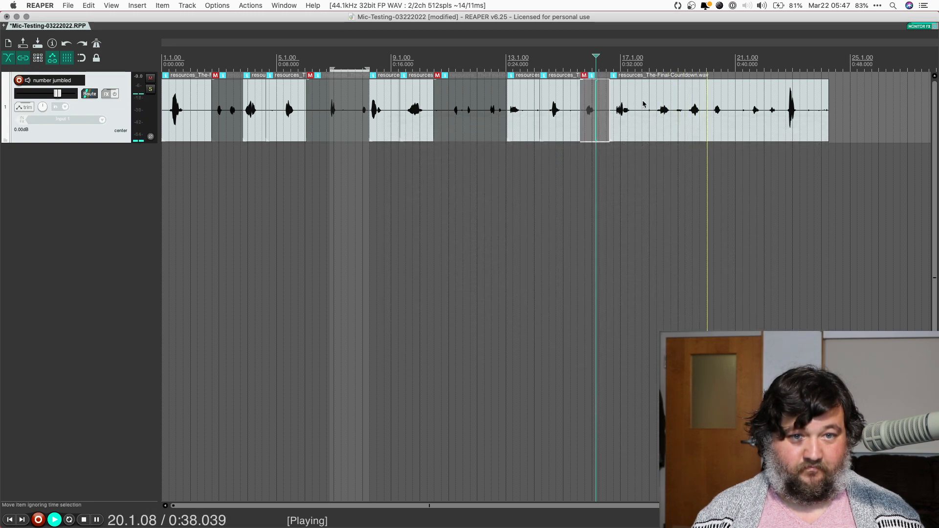
{"action": "left_click", "coordinate": [644, 102]}
{"action": "key", "text": "s"}
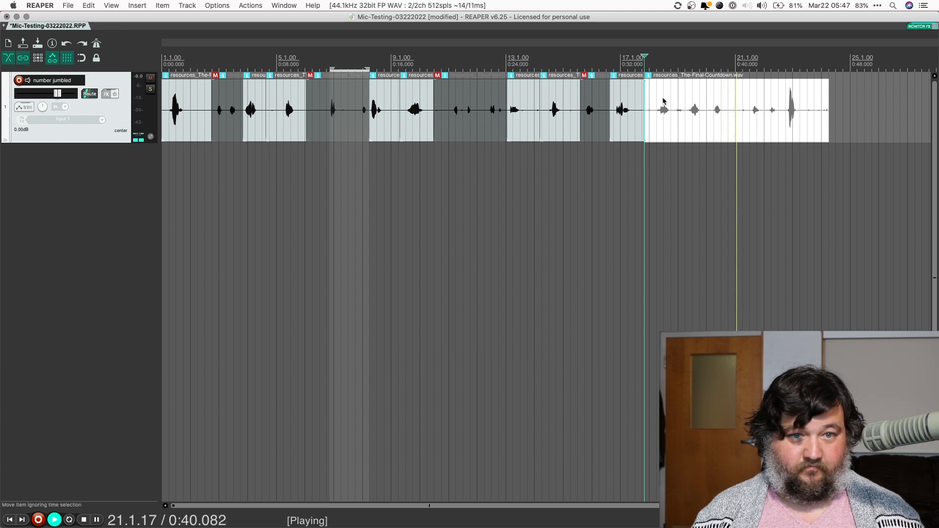
{"action": "key", "text": "super+z"}
{"action": "key", "text": "space"}
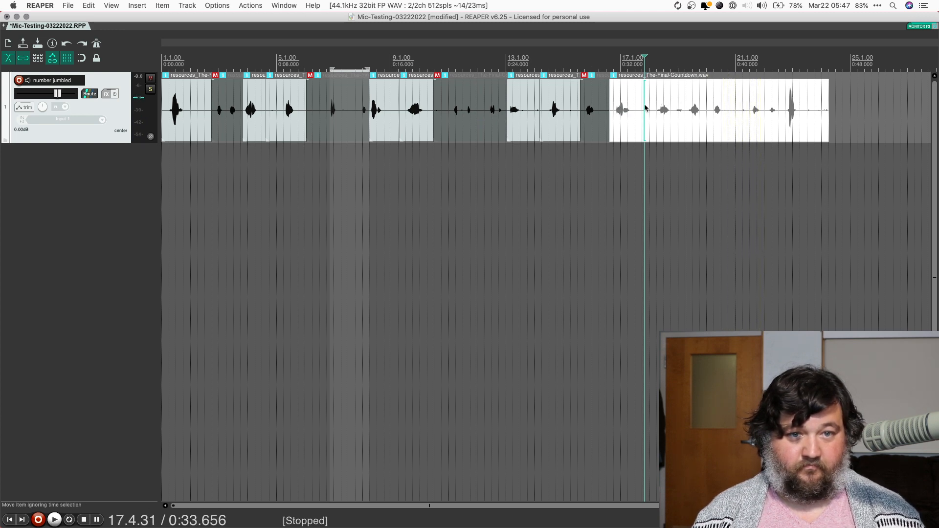
Play from about 36.6 s and from 31.6 s, and split the recording at about 36.6 s and 33.2 s.
{"action": "left_click", "coordinate": [686, 102]}
{"action": "key", "text": "space"}
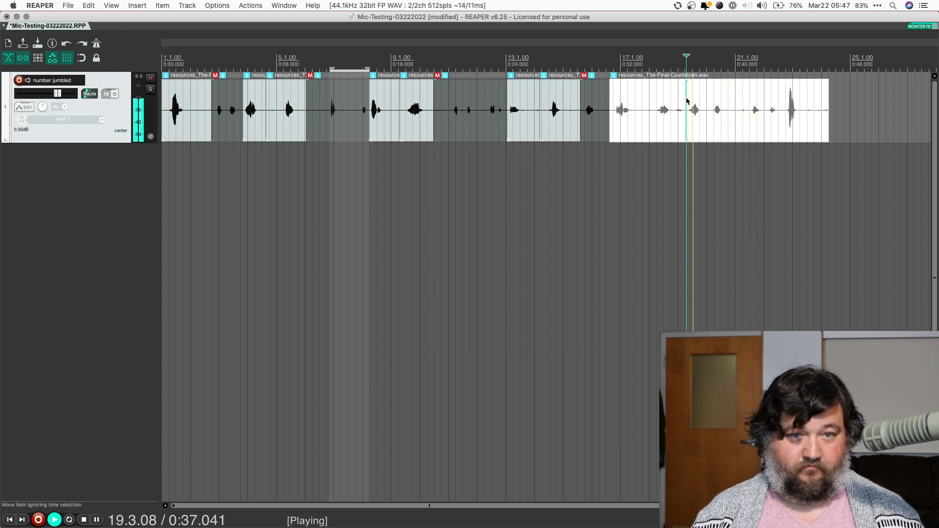
{"action": "key", "text": "s"}
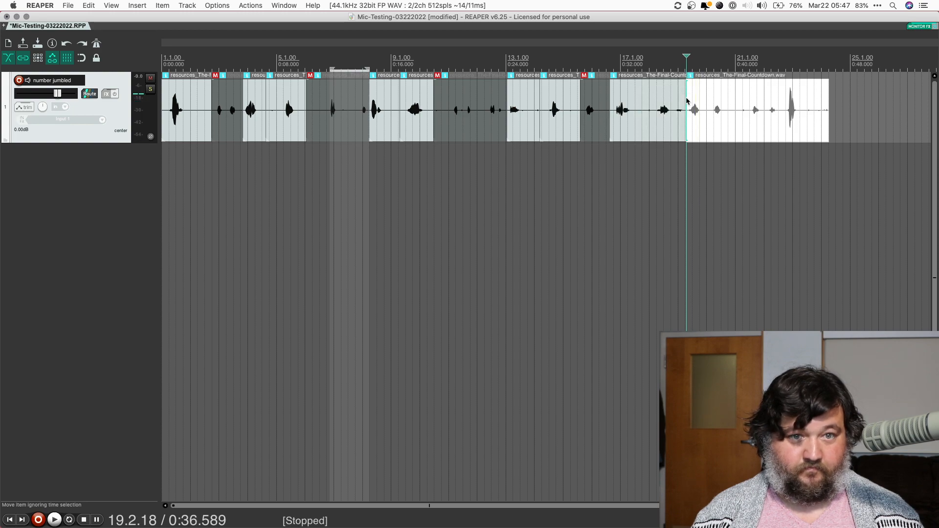
{"action": "left_click", "coordinate": [617, 98]}
{"action": "key", "text": "space"}
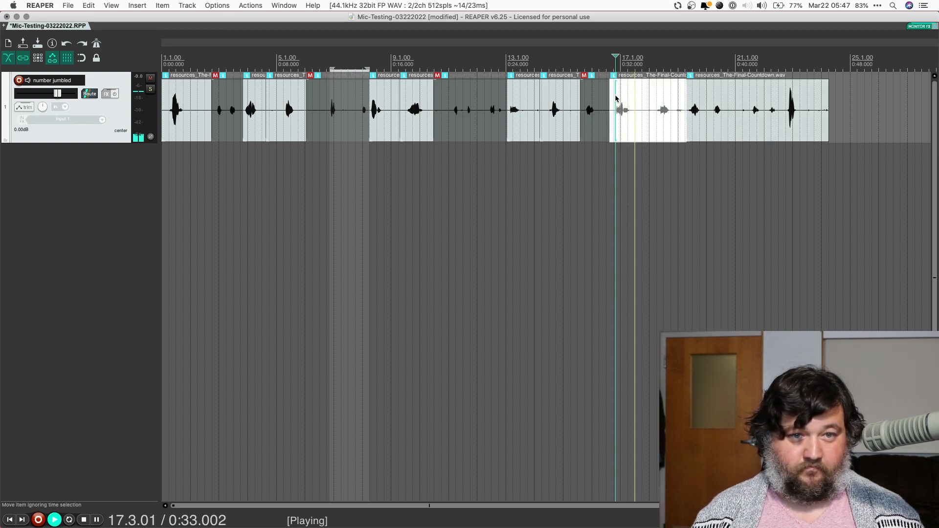
{"action": "left_click", "coordinate": [638, 98]}
{"action": "key", "text": "s"}
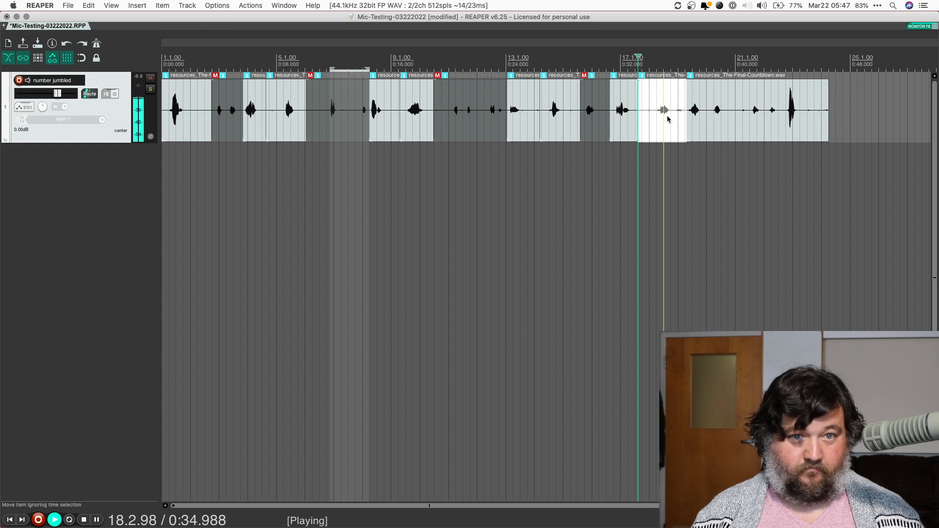
{"action": "right_click", "coordinate": [669, 118]}
{"action": "mouse_move", "coordinate": [677, 122]}
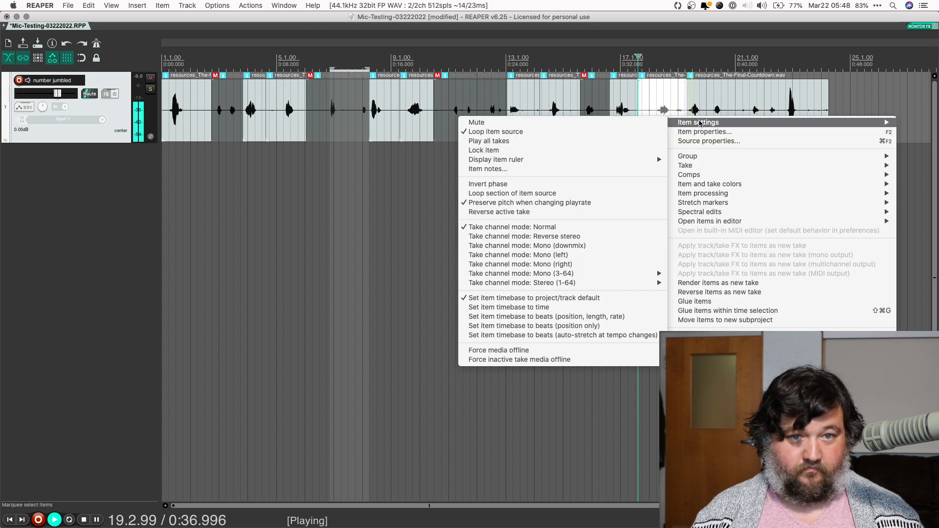
{"action": "left_click", "coordinate": [605, 126]}
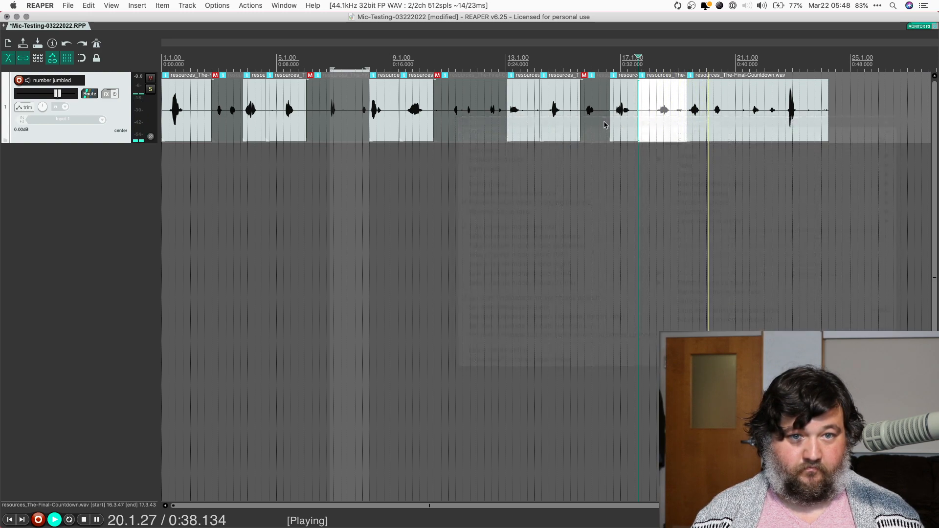
{"action": "left_click", "coordinate": [730, 99]}
{"action": "key", "text": "s"}
{"action": "left_click", "coordinate": [706, 102]}
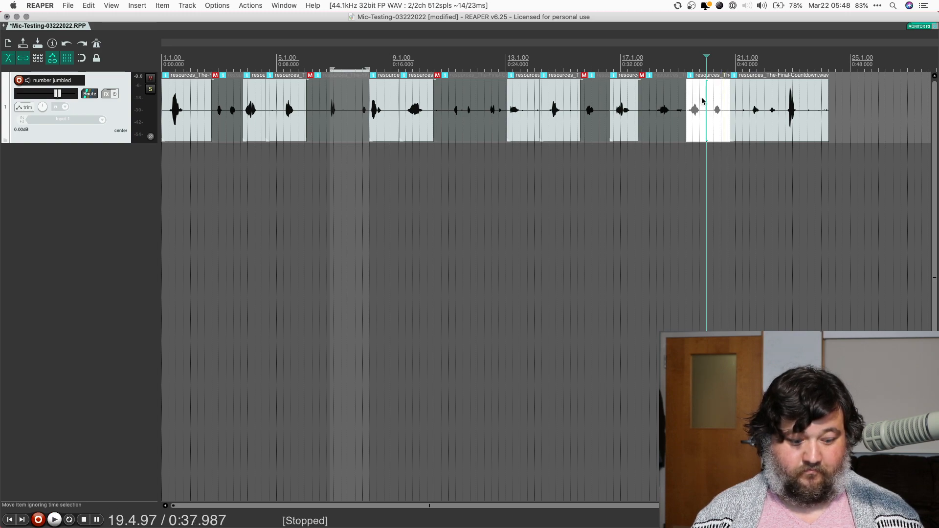
{"action": "key", "text": "super+z"}
{"action": "key", "text": "super+z"}
{"action": "key", "text": "super+z"}
{"action": "key", "text": "super+z"}
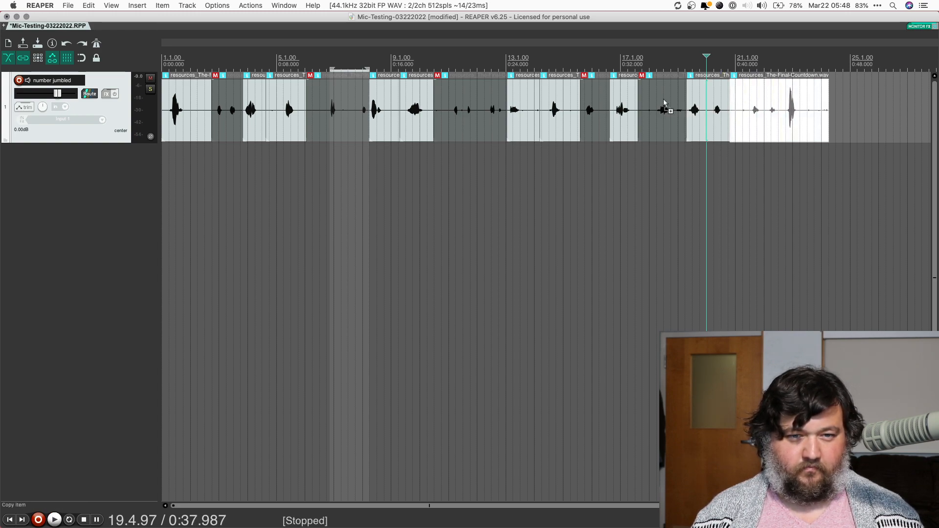
Audition the recording from about 34.5 s and split the last segment at about 38 s.
{"action": "left_click", "coordinate": [658, 101]}
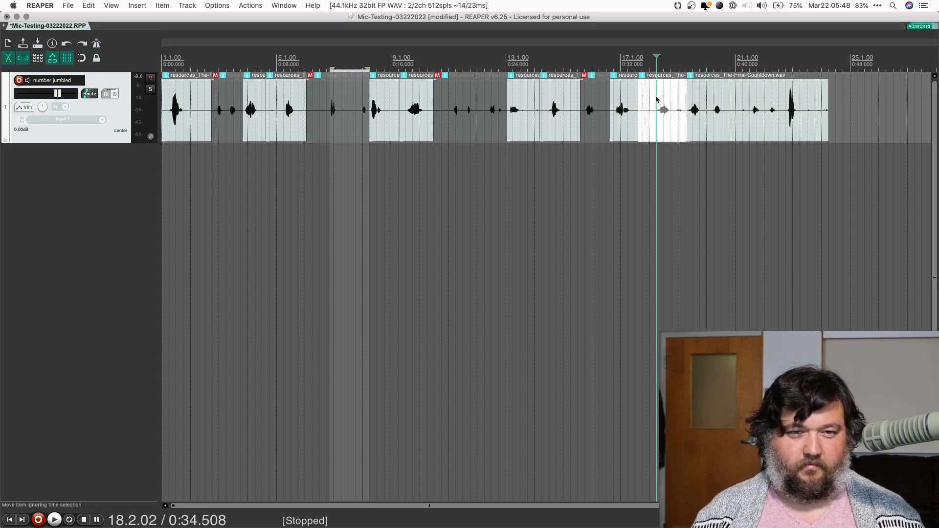
{"action": "key", "text": "space"}
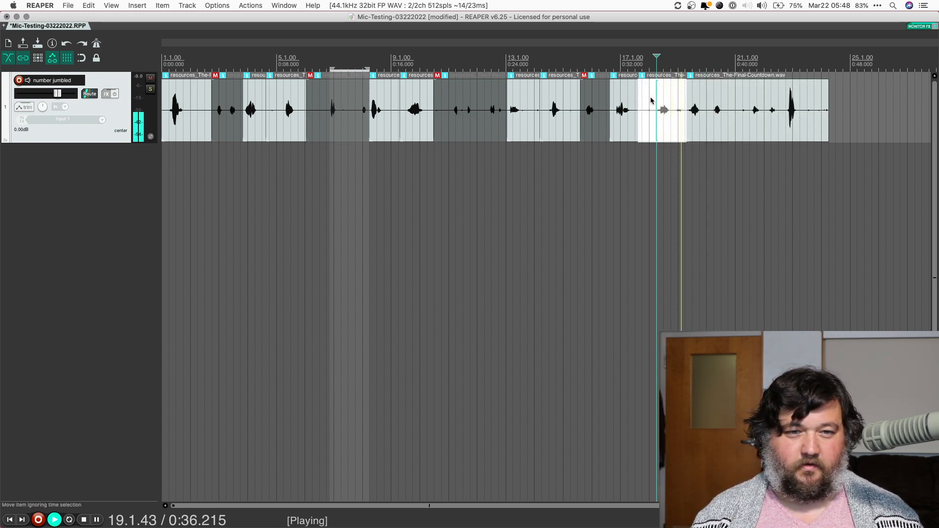
{"action": "key", "text": "space"}
{"action": "left_click", "coordinate": [707, 101]}
{"action": "key", "text": "s"}
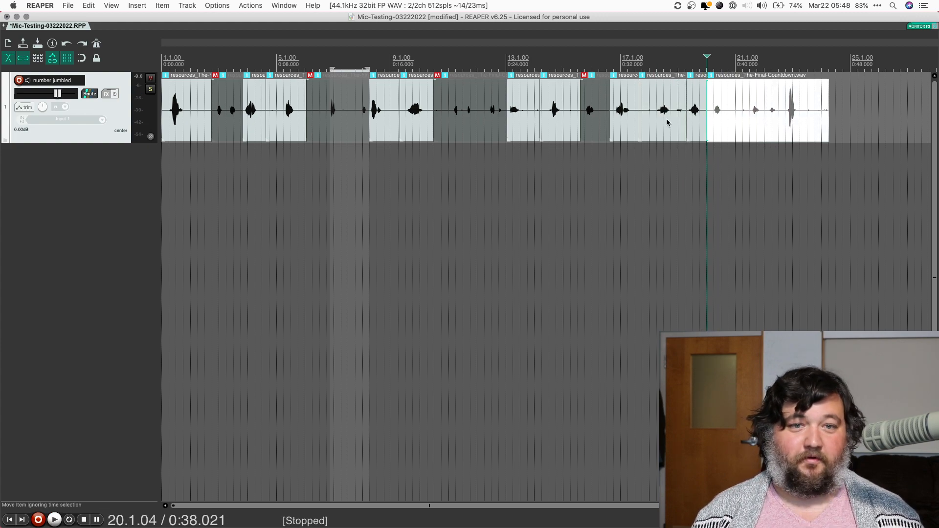
Mute the two neighbouring segments between about 33.2 s and 38 s.
{"action": "left_click", "coordinate": [667, 123]}
{"action": "right_click", "coordinate": [667, 122]}
{"action": "mouse_move", "coordinate": [695, 127]}
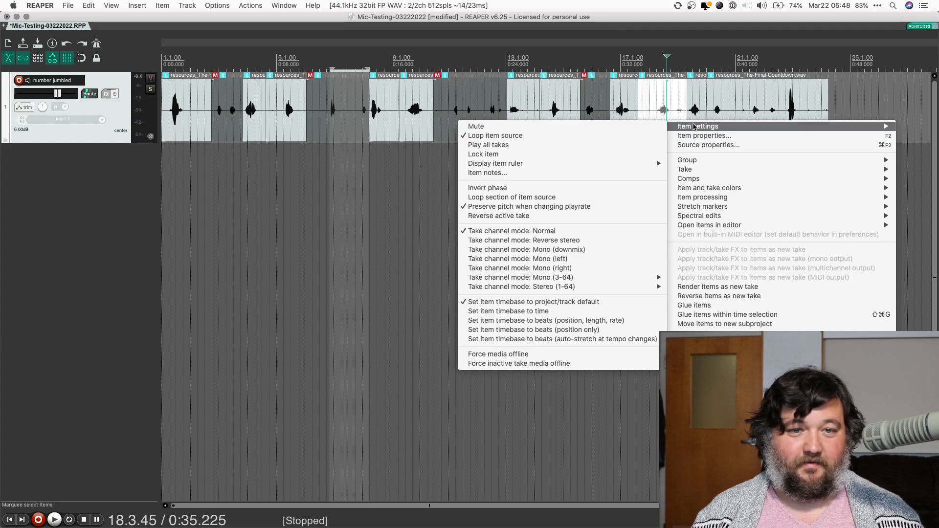
{"action": "left_click", "coordinate": [636, 126]}
{"action": "left_click", "coordinate": [696, 122]}
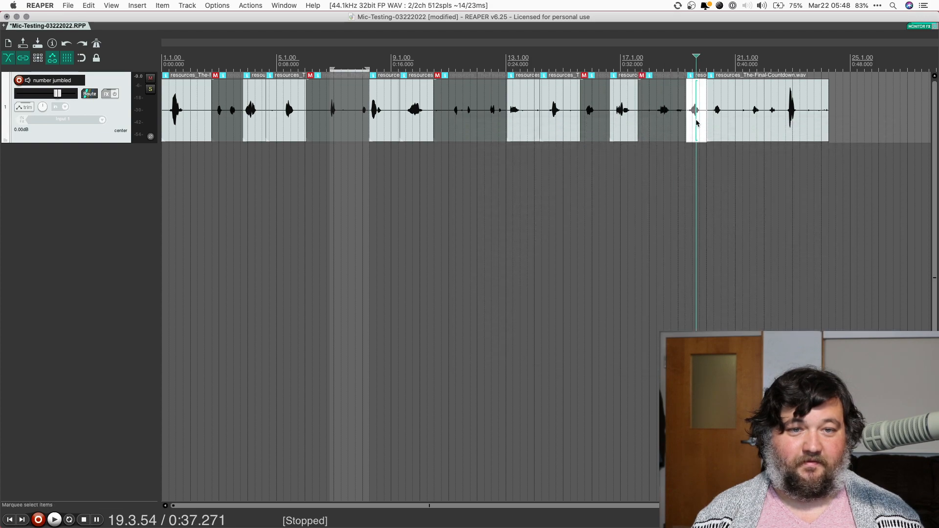
{"action": "right_click", "coordinate": [696, 122]}
{"action": "mouse_move", "coordinate": [699, 128]}
{"action": "left_click", "coordinate": [636, 128]}
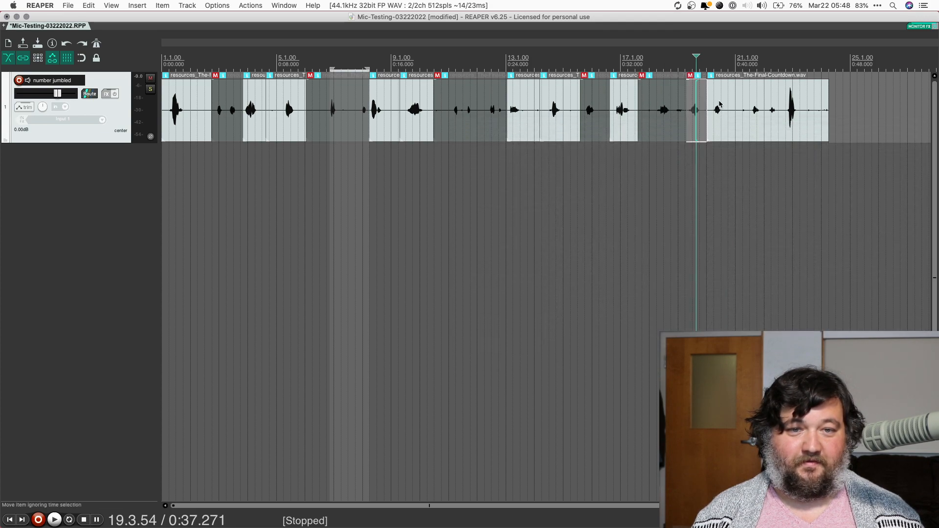
Play from about 40 s and split the remaining recording at about 43.1 s and 39.7 s.
{"action": "left_click", "coordinate": [735, 95]}
{"action": "key", "text": "space"}
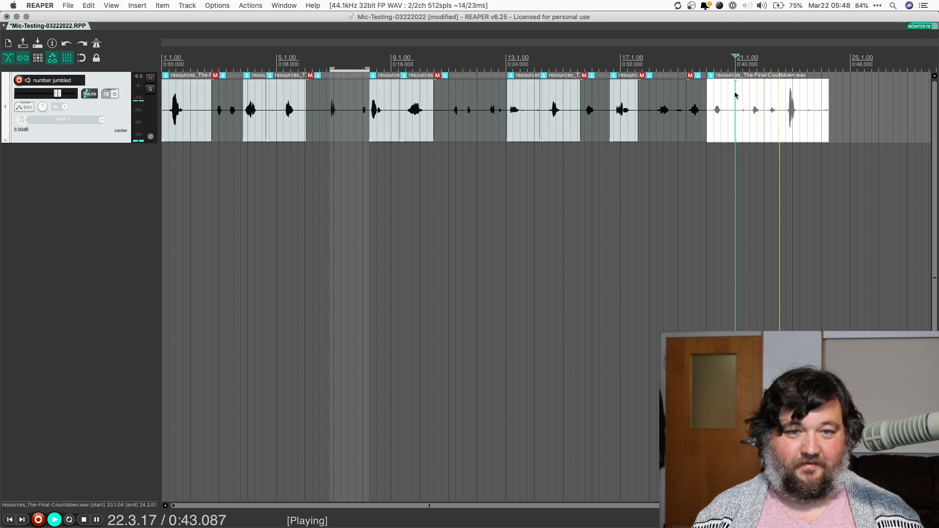
{"action": "key", "text": "space"}
{"action": "left_click", "coordinate": [781, 99]}
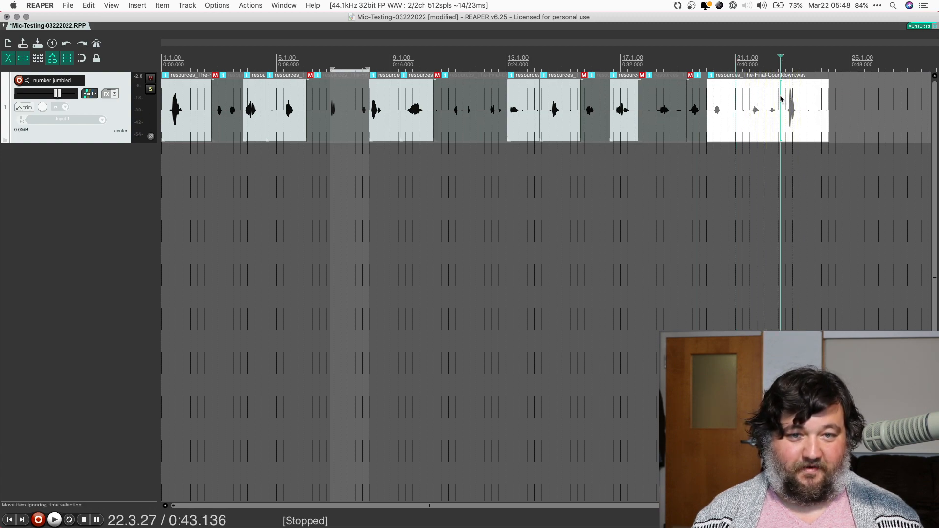
{"action": "key", "text": "s"}
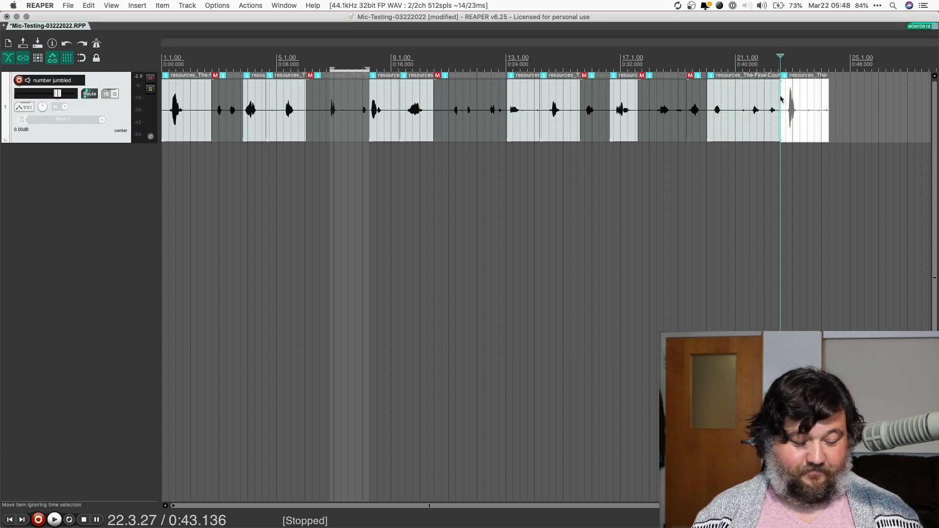
{"action": "left_click", "coordinate": [733, 102]}
{"action": "key", "text": "s"}
Delete the segment between about 39.7 s and 43.1 s and all the muted segments.
{"action": "left_click", "coordinate": [772, 120]}
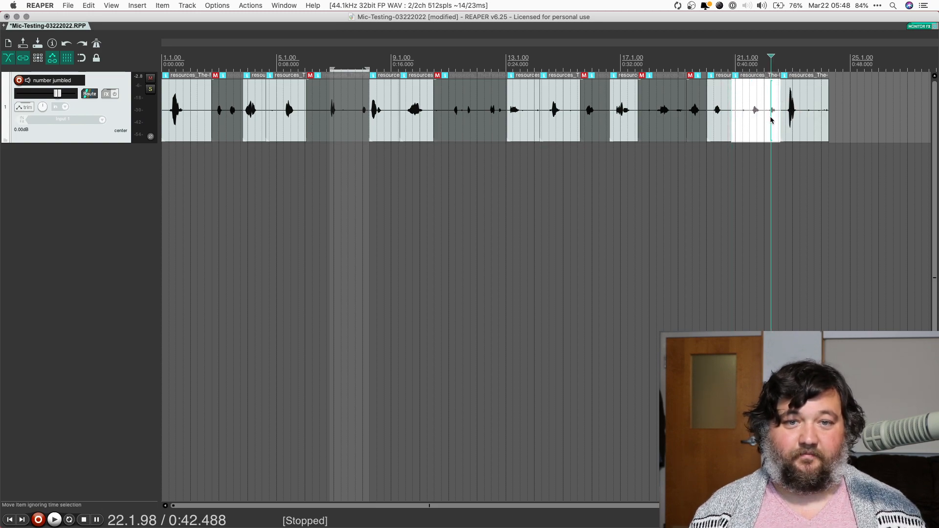
{"action": "key", "text": "Delete"}
{"action": "left_click", "coordinate": [670, 125]}
{"action": "key", "text": "Delete"}
{"action": "left_click", "coordinate": [698, 129]}
{"action": "key", "text": "Delete"}
{"action": "left_click", "coordinate": [593, 123]}
{"action": "key", "text": "Delete"}
{"action": "left_click", "coordinate": [469, 122]}
{"action": "key", "text": "Delete"}
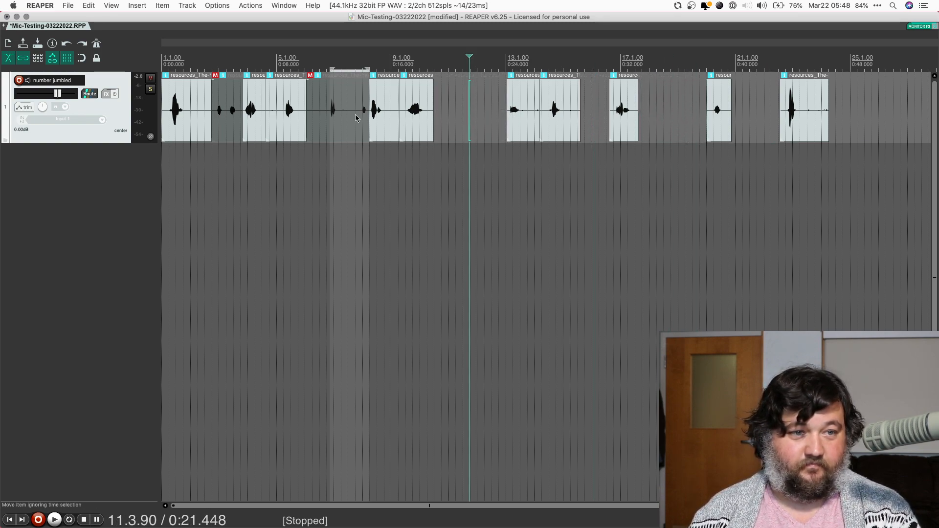
{"action": "left_click", "coordinate": [357, 117]}
{"action": "key", "text": "Delete"}
{"action": "left_click", "coordinate": [213, 121]}
{"action": "left_click", "coordinate": [233, 124]}
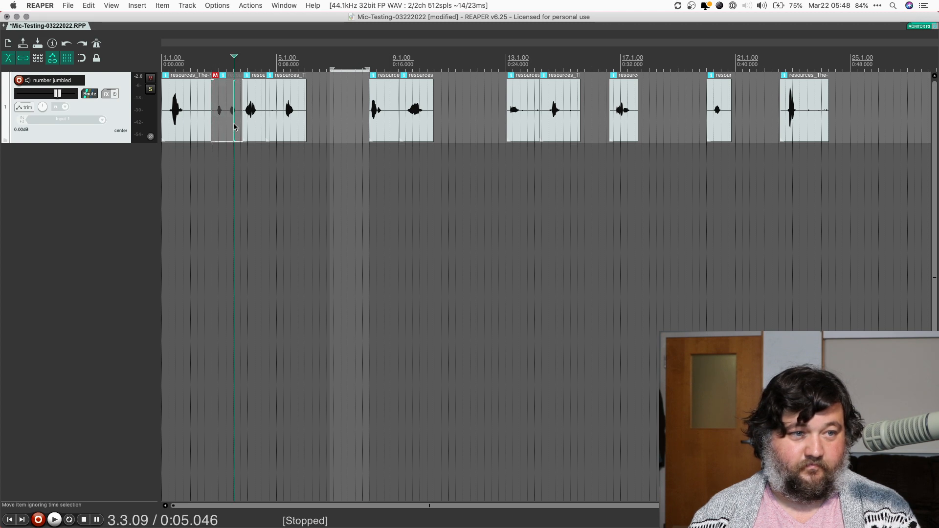
{"action": "key", "text": "Delete"}
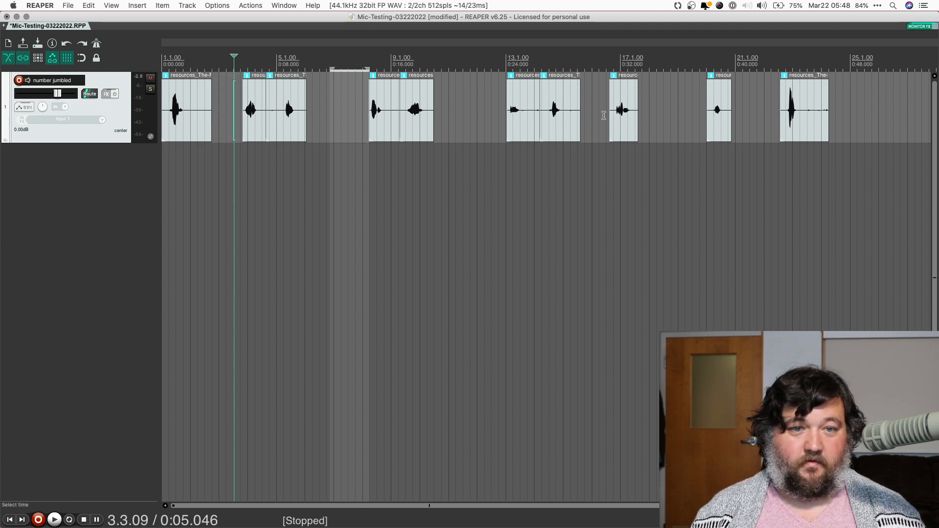
{"action": "left_click", "coordinate": [623, 123]}
{"action": "left_click", "coordinate": [796, 131]}
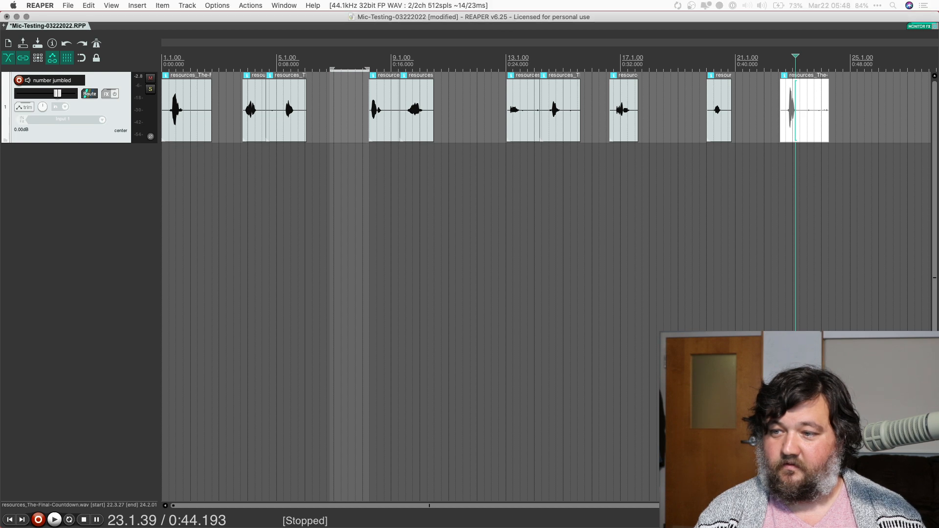
{"action": "key", "text": "Escape"}
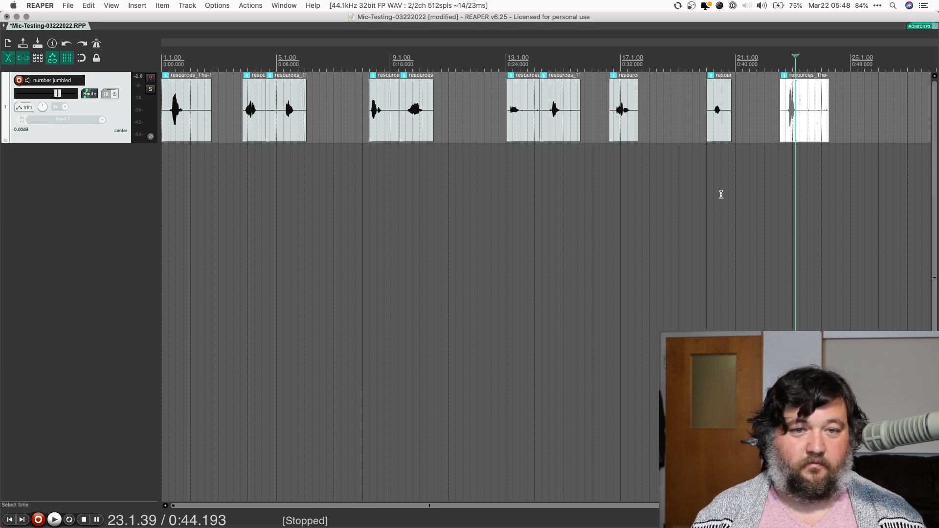
Audition the first segment and add a second track below number jumbled, enlarged to about the first track's height.
{"action": "left_click", "coordinate": [179, 110]}
{"action": "key", "text": "space"}
{"action": "key", "text": "space"}
{"action": "double_click", "coordinate": [71, 185]}
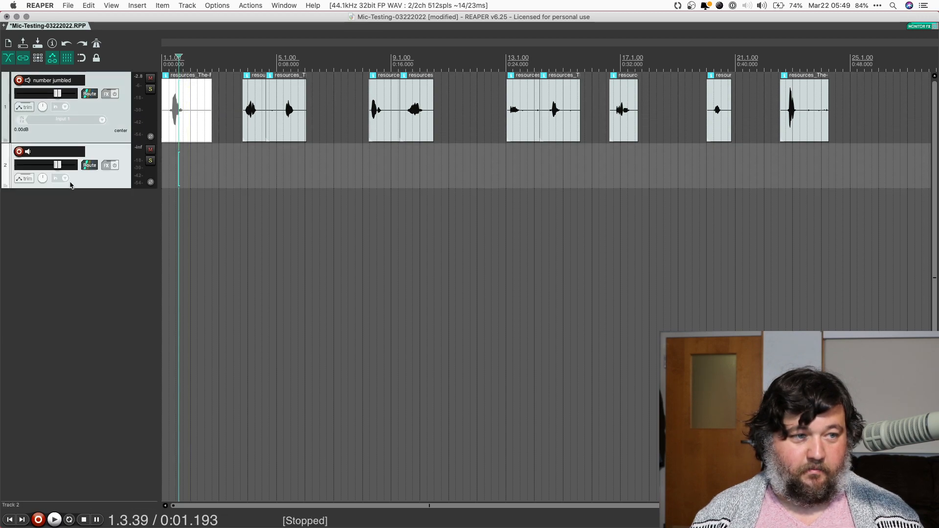
{"action": "left_click_drag", "start_coordinate": [81, 187], "coordinate": [83, 228]}
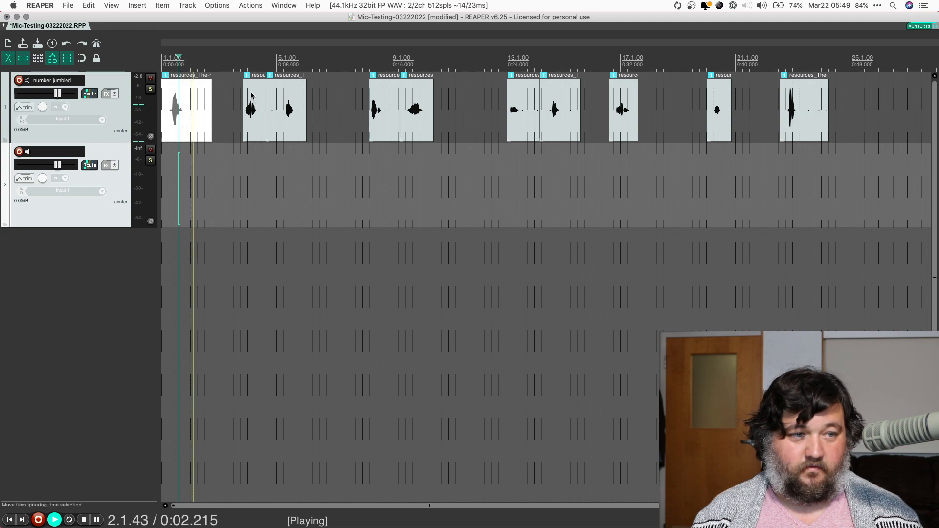
Audition the segments at about 6 s and 8 s and move the one starting at about 7.3 s onto track 2 at about 1.8 s.
{"action": "left_click", "coordinate": [246, 67]}
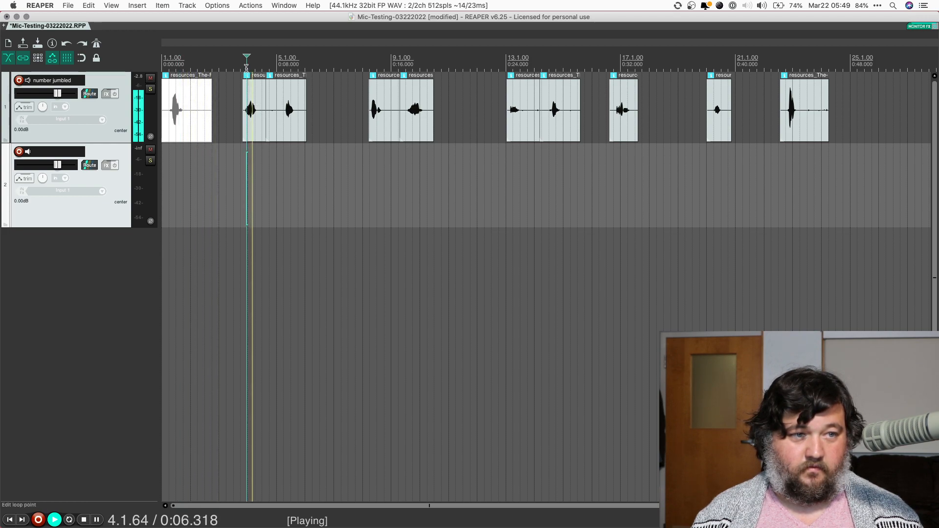
{"action": "left_click", "coordinate": [292, 70]}
{"action": "left_click", "coordinate": [285, 68]}
{"action": "left_click_drag", "start_coordinate": [281, 131], "coordinate": [200, 191]}
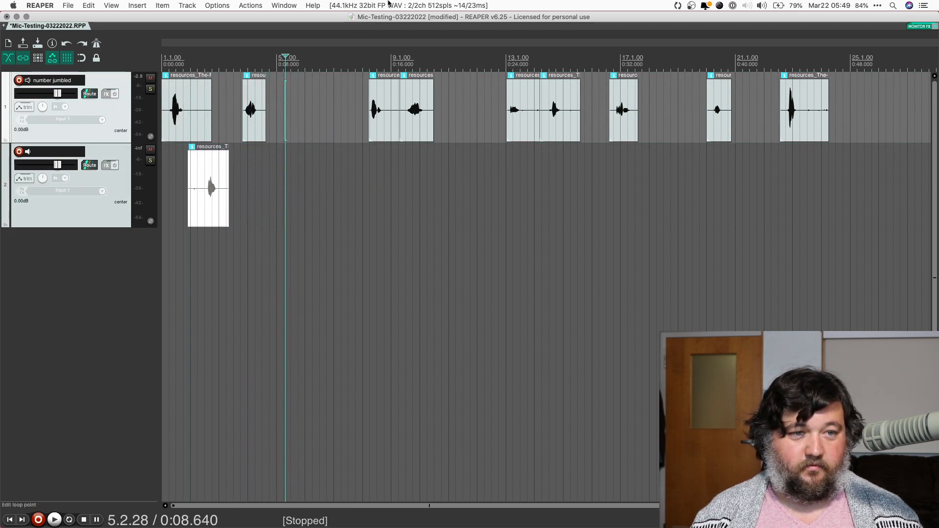
Audition the segments at about 14.5 s and 16.6 s, and place the latter at track 2's start with the existing segment at about 2.5 s.
{"action": "left_click", "coordinate": [369, 66]}
{"action": "key", "text": "space"}
{"action": "key", "text": "space"}
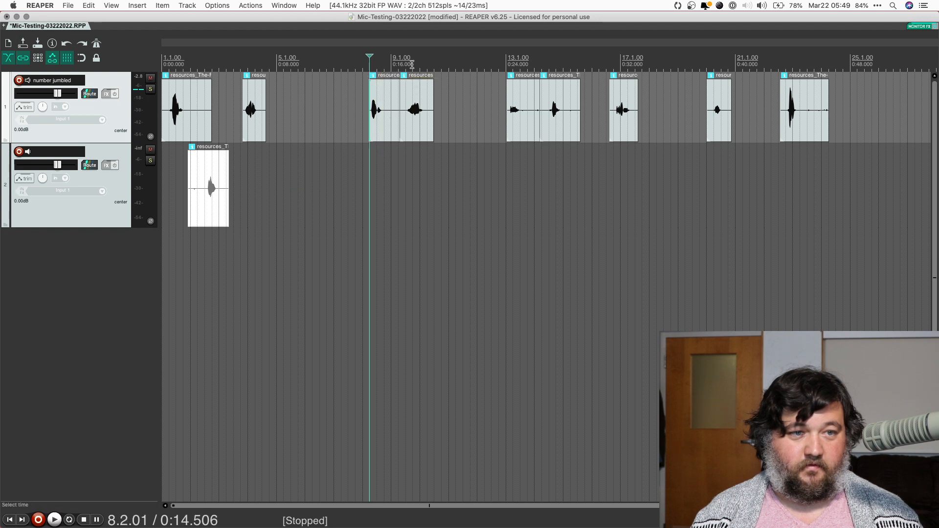
{"action": "left_click", "coordinate": [412, 65]}
{"action": "key", "text": "space"}
{"action": "key", "text": "space"}
{"action": "left_click_drag", "start_coordinate": [419, 133], "coordinate": [230, 198]}
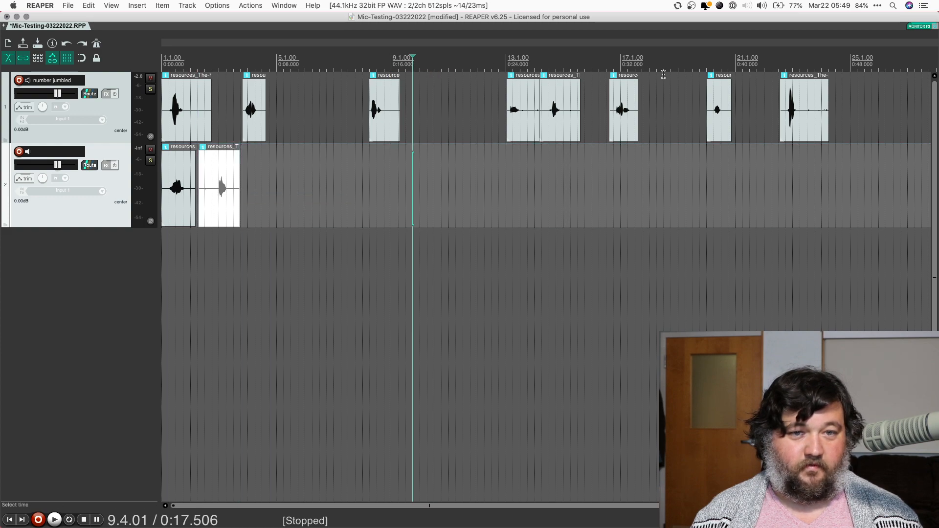
Audition the segment starting at about 38 s and move it onto track 2 at about 6 s.
{"action": "left_click", "coordinate": [720, 128]}
{"action": "key", "text": "space"}
{"action": "key", "text": "space"}
{"action": "left_click_drag", "start_coordinate": [715, 121], "coordinate": [256, 215]}
Audition the segments starting at about 31.2 s and 26.3 s and move the latter onto track 2 at about 9.3 s.
{"action": "left_click", "coordinate": [627, 127]}
{"action": "key", "text": "space"}
{"action": "key", "text": "space"}
{"action": "left_click", "coordinate": [614, 94]}
{"action": "key", "text": "space"}
{"action": "key", "text": "space"}
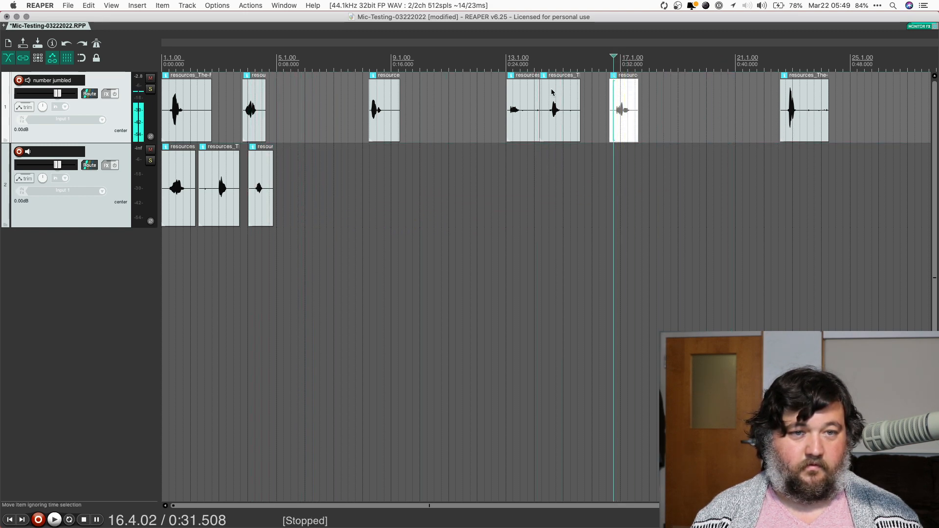
{"action": "left_click", "coordinate": [548, 92]}
{"action": "key", "text": "space"}
{"action": "key", "text": "space"}
{"action": "left_click_drag", "start_coordinate": [557, 118], "coordinate": [311, 176]}
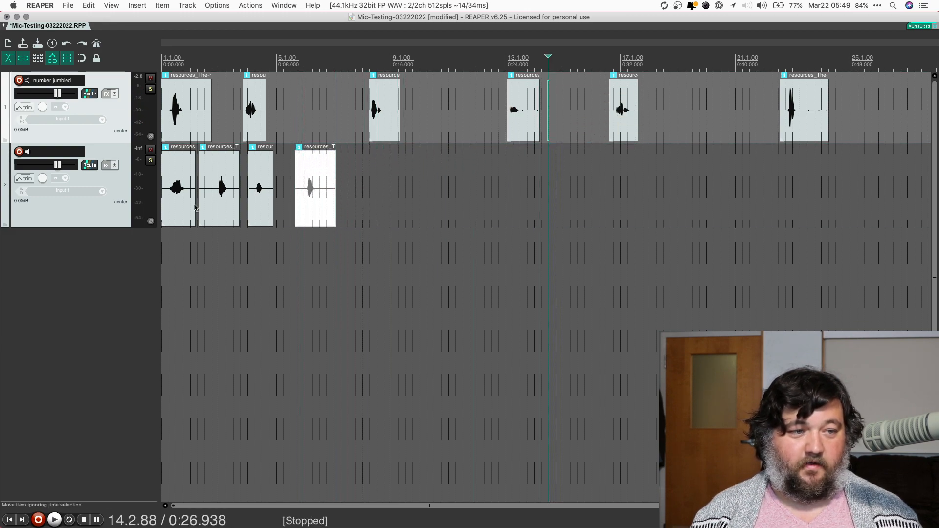
Reduce the height of the number jumbled track.
{"action": "scroll", "coordinate": [195, 208], "scroll_direction": "up", "scroll_amount": 2}
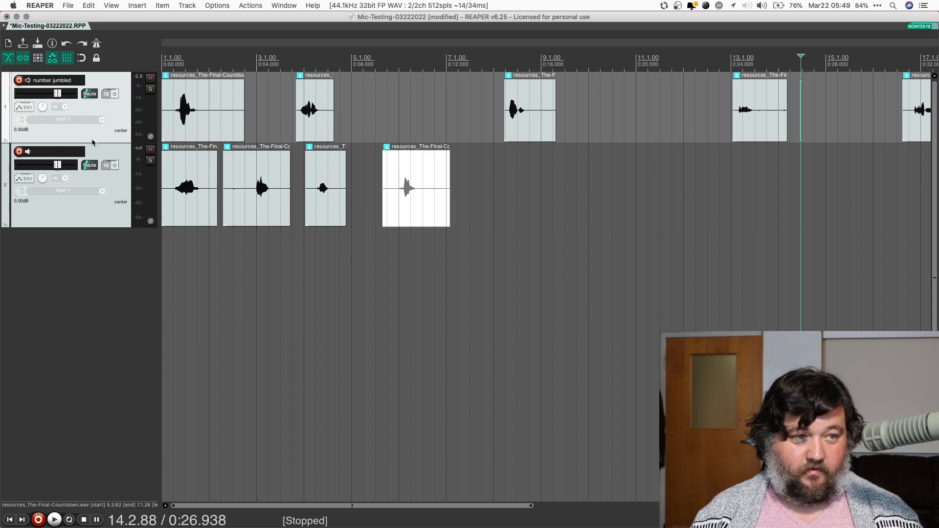
{"action": "left_click_drag", "start_coordinate": [92, 143], "coordinate": [92, 122]}
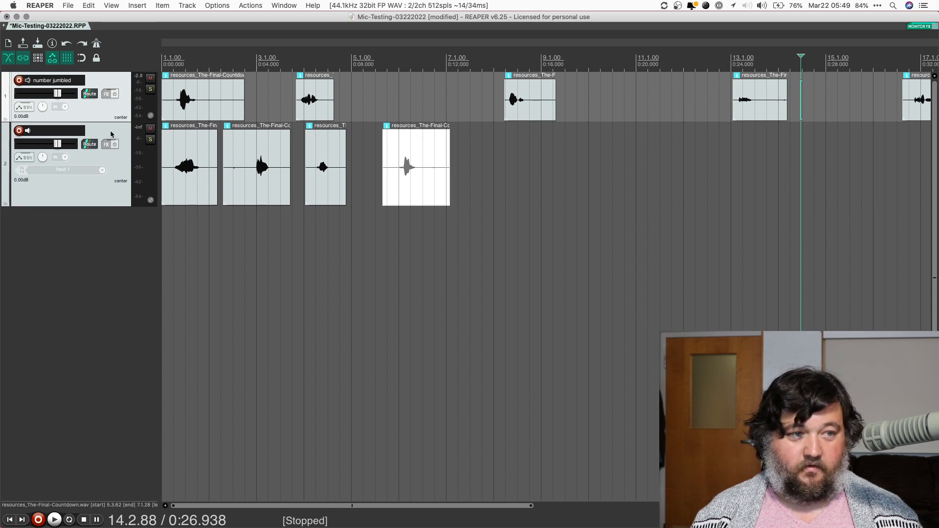
{"action": "right_click", "coordinate": [112, 133]}
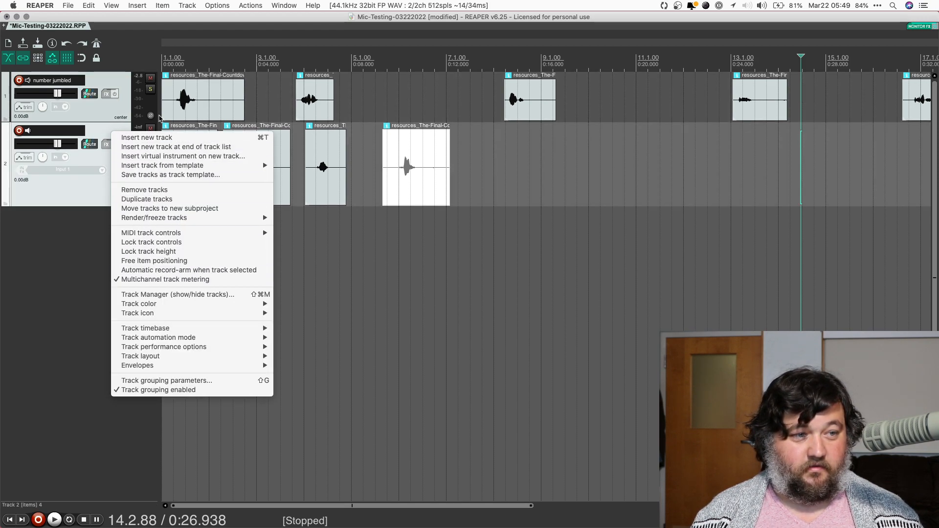
{"action": "left_click", "coordinate": [166, 279]}
{"action": "left_click", "coordinate": [279, 5]}
{"action": "left_click", "coordinate": [279, 5]}
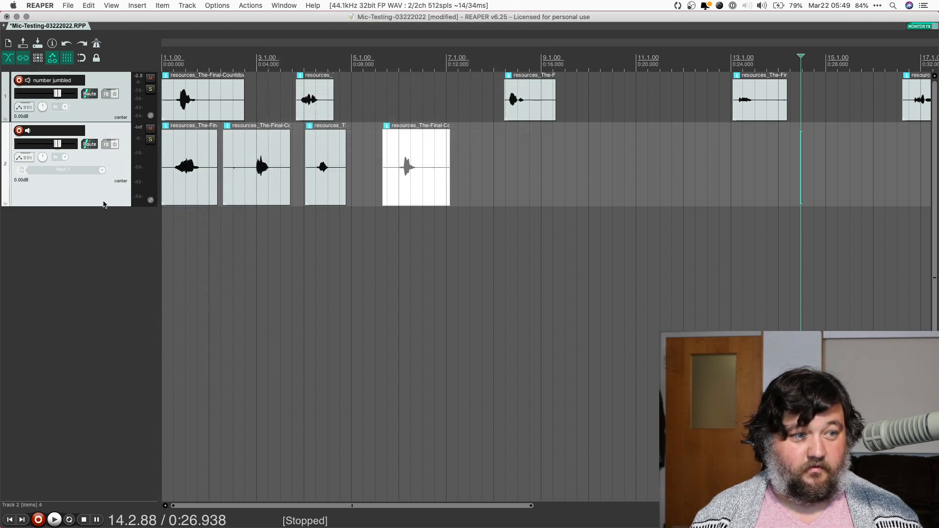
Set the second track to a custom bright green colour.
{"action": "right_click", "coordinate": [104, 205]}
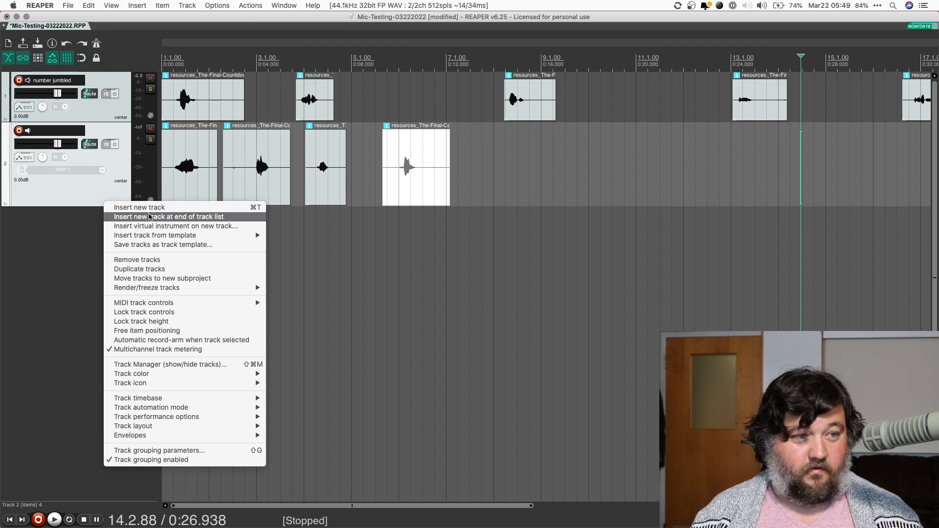
{"action": "mouse_move", "coordinate": [165, 238]}
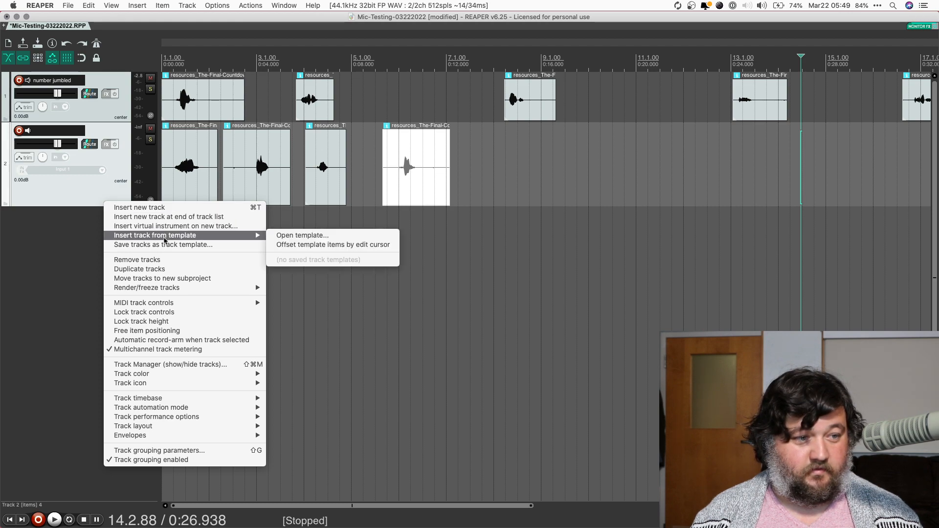
{"action": "mouse_move", "coordinate": [159, 376]}
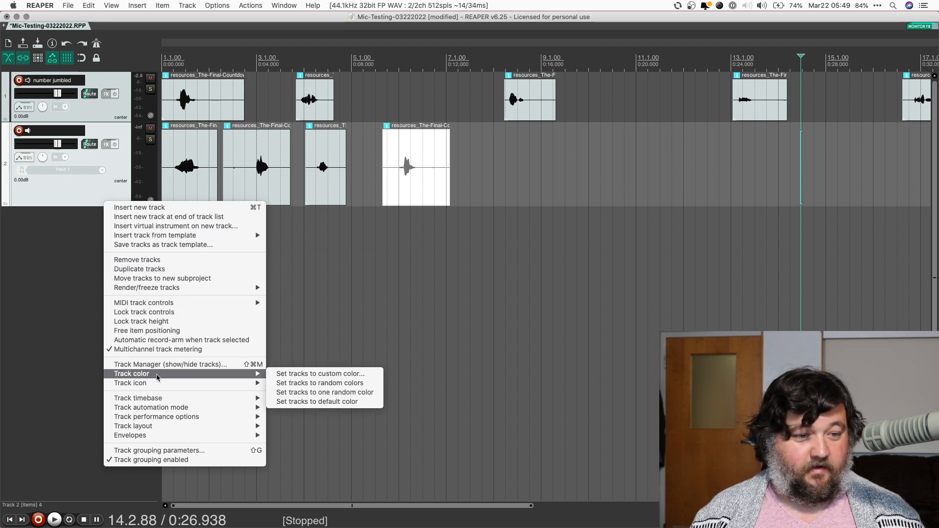
{"action": "left_click", "coordinate": [328, 375]}
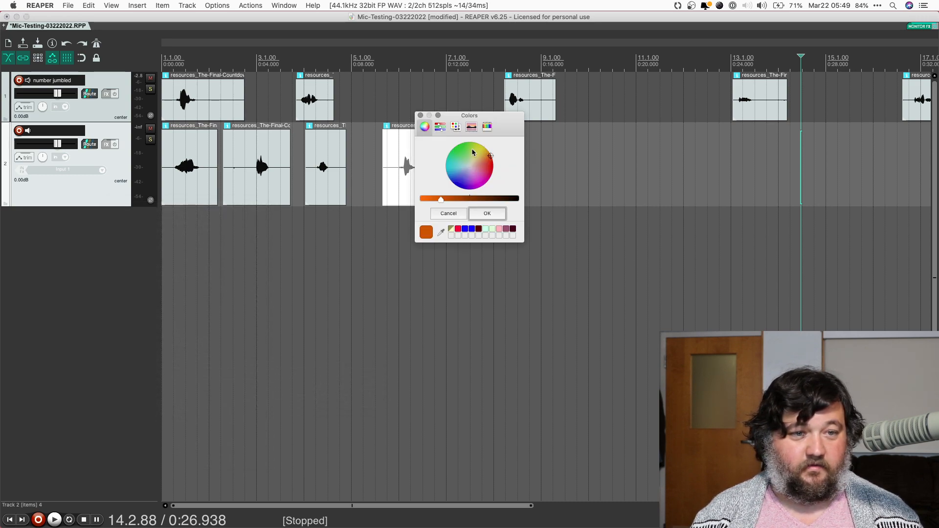
{"action": "left_click", "coordinate": [484, 213]}
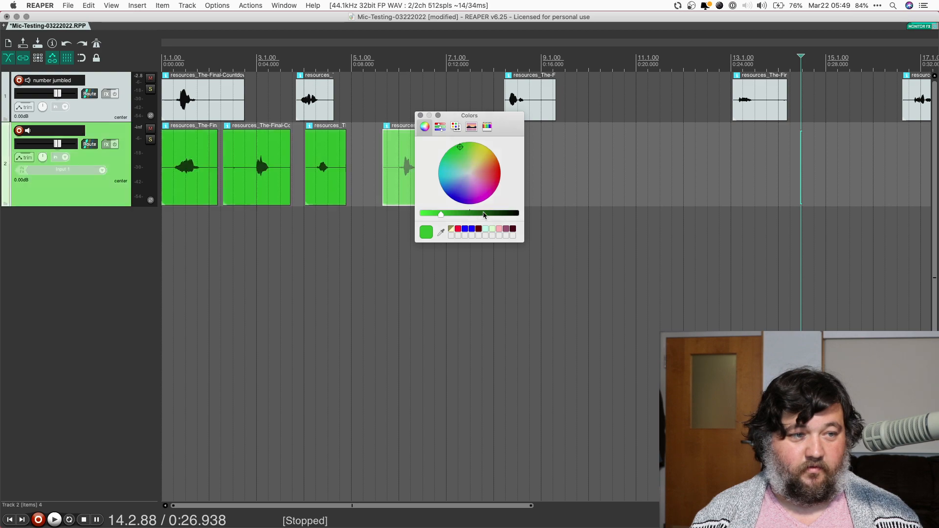
Mute the number jumbled track and audition the first segment on track 2 on its own.
{"action": "left_click", "coordinate": [173, 152]}
{"action": "scroll", "coordinate": [171, 152], "scroll_direction": "up", "scroll_amount": 5}
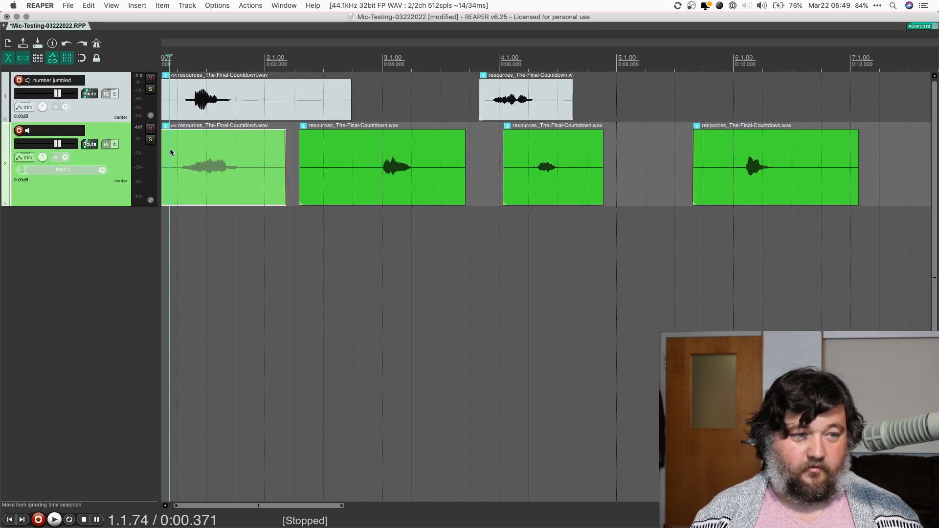
{"action": "key", "text": "space"}
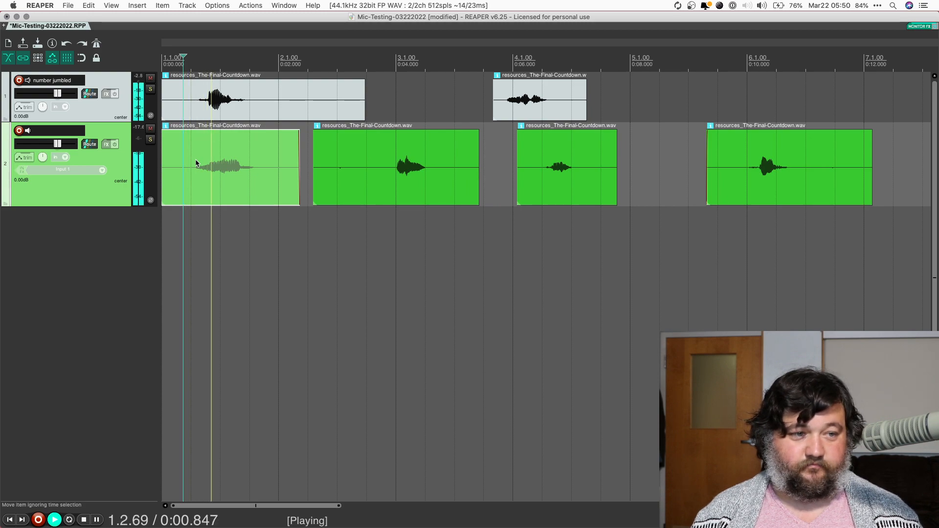
{"action": "key", "text": "space"}
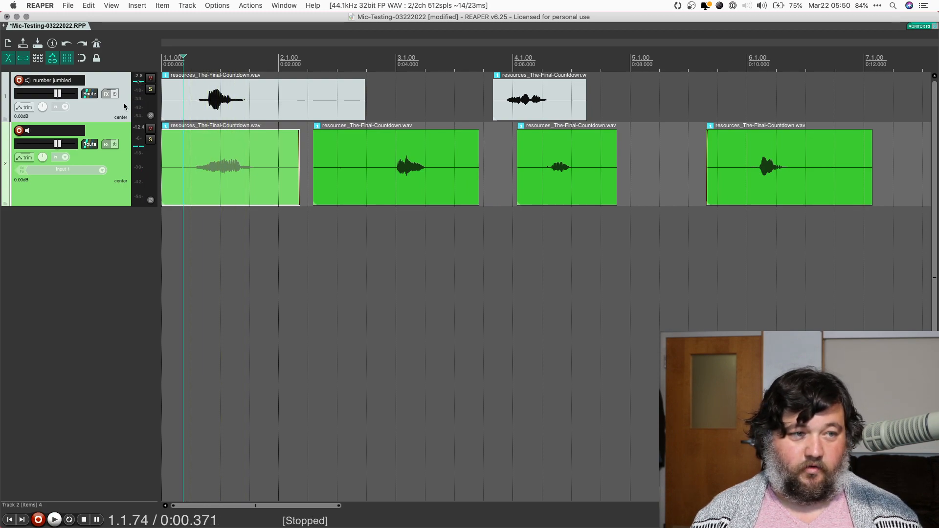
{"action": "left_click", "coordinate": [150, 78]}
{"action": "key", "text": "space"}
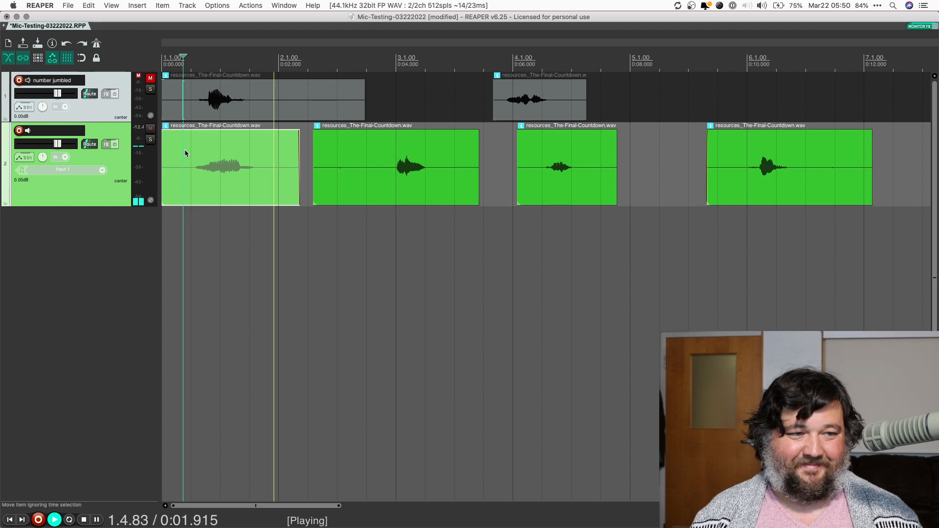
{"action": "key", "text": "space"}
Cut the leading silence off track 2's first segment at the project start and give it a short fade-in, checking it by playback.
{"action": "left_click_drag", "start_coordinate": [163, 158], "coordinate": [128, 165]}
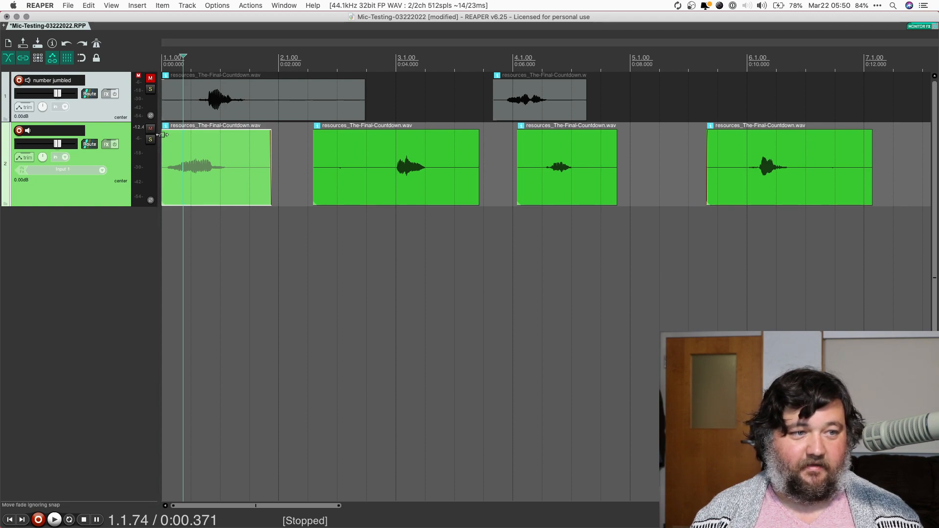
{"action": "left_click_drag", "start_coordinate": [164, 135], "coordinate": [171, 131]}
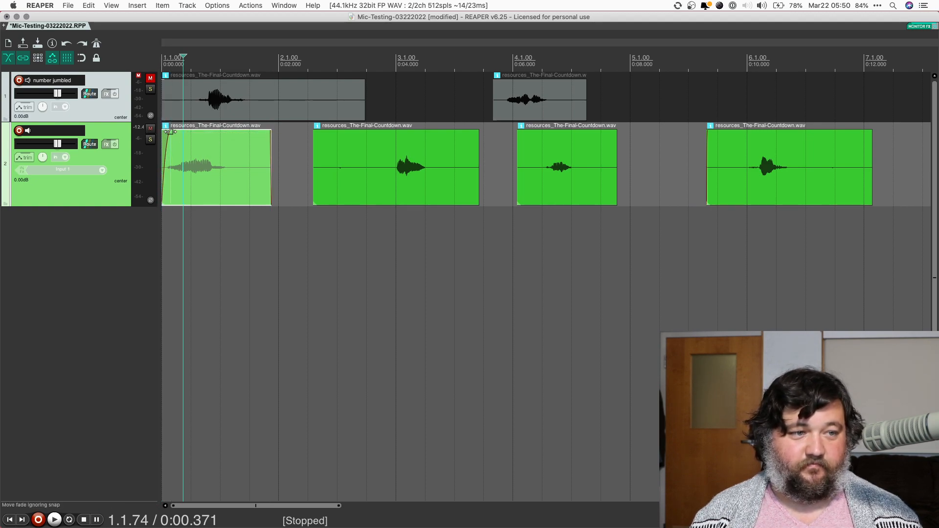
{"action": "key", "text": "Home"}
{"action": "key", "text": "space"}
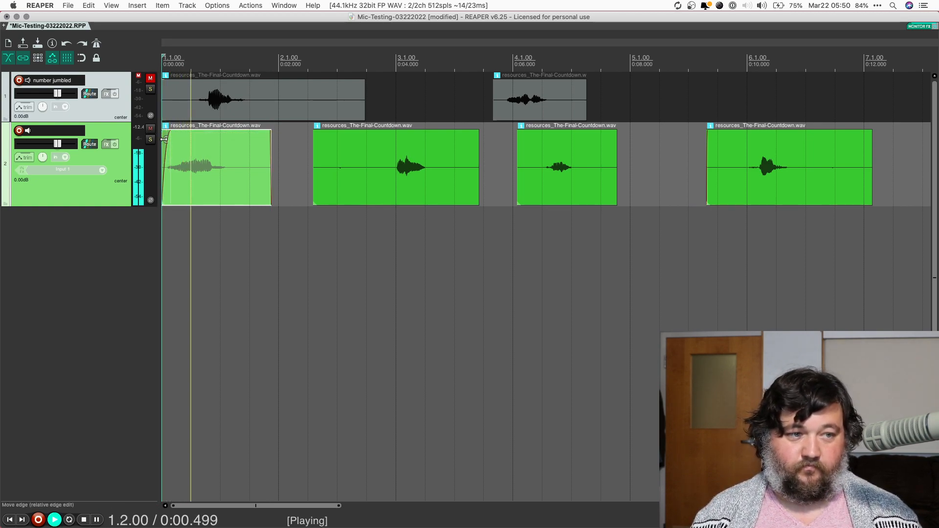
{"action": "key", "text": "space"}
Split track 2's second segment at about 3.8 s, just before the spoken number, and delete the silent part ahead of it.
{"action": "left_click", "coordinate": [385, 152]}
{"action": "key", "text": "s"}
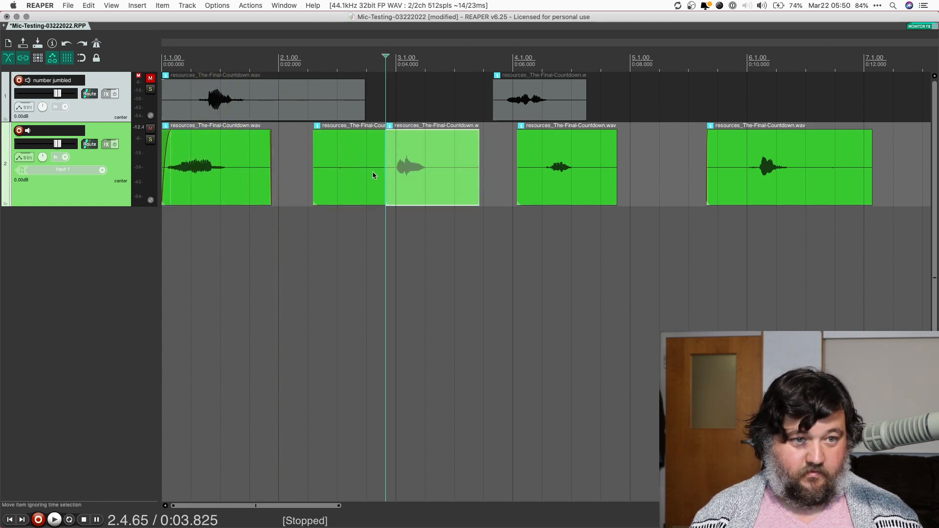
{"action": "left_click", "coordinate": [356, 190]}
{"action": "key", "text": "Delete"}
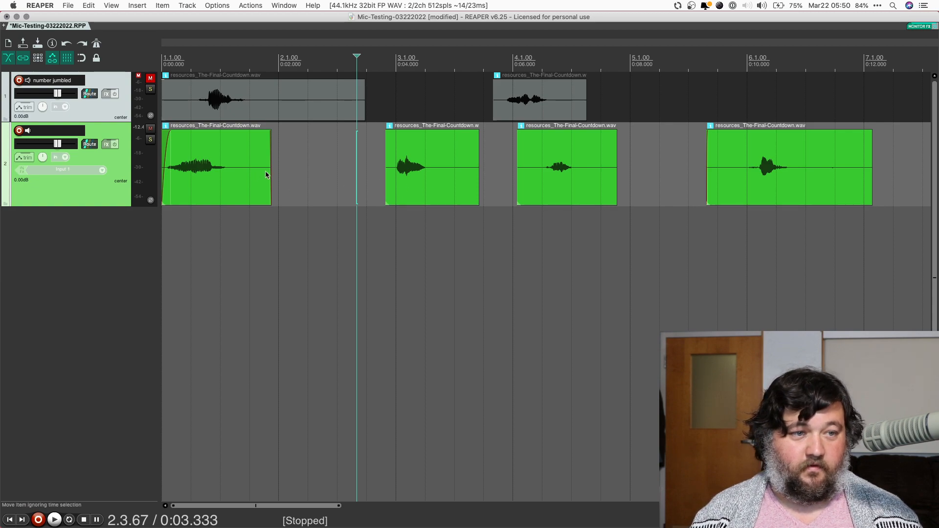
Trim the first segment's end to about 1.2 s, overlap the second segment onto it with a short crossfade, and play the join.
{"action": "left_click_drag", "start_coordinate": [268, 172], "coordinate": [230, 175]}
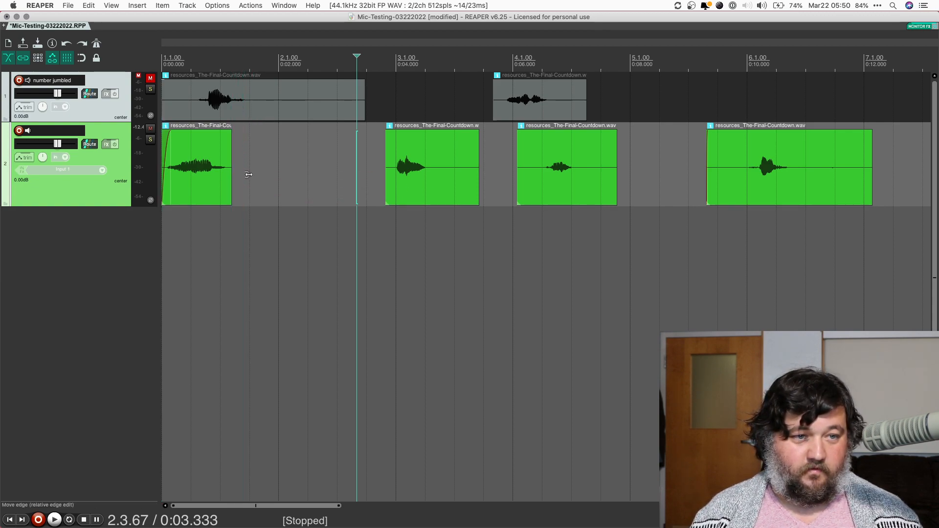
{"action": "left_click_drag", "start_coordinate": [430, 204], "coordinate": [286, 204]}
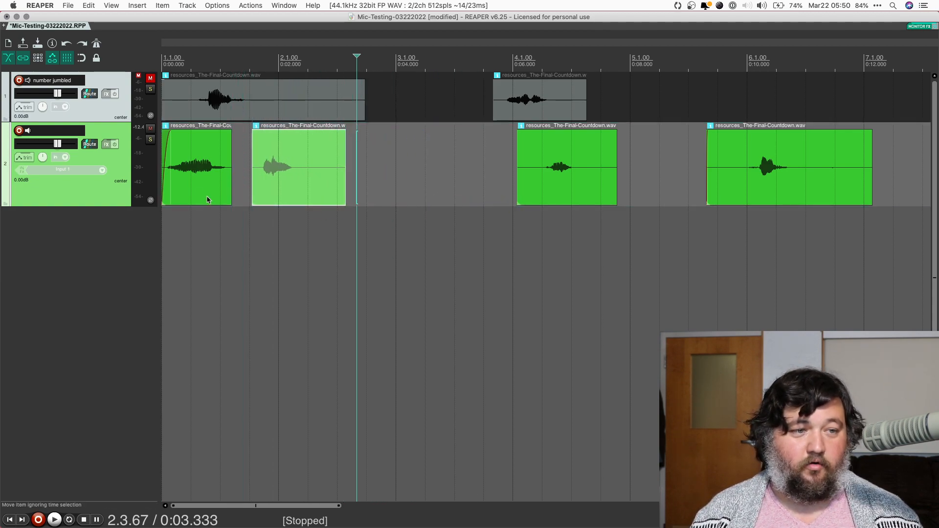
{"action": "scroll", "coordinate": [199, 196], "scroll_direction": "up", "scroll_amount": 2}
{"action": "scroll", "coordinate": [200, 197], "scroll_direction": "up", "scroll_amount": 2}
{"action": "left_click_drag", "start_coordinate": [436, 179], "coordinate": [351, 188]}
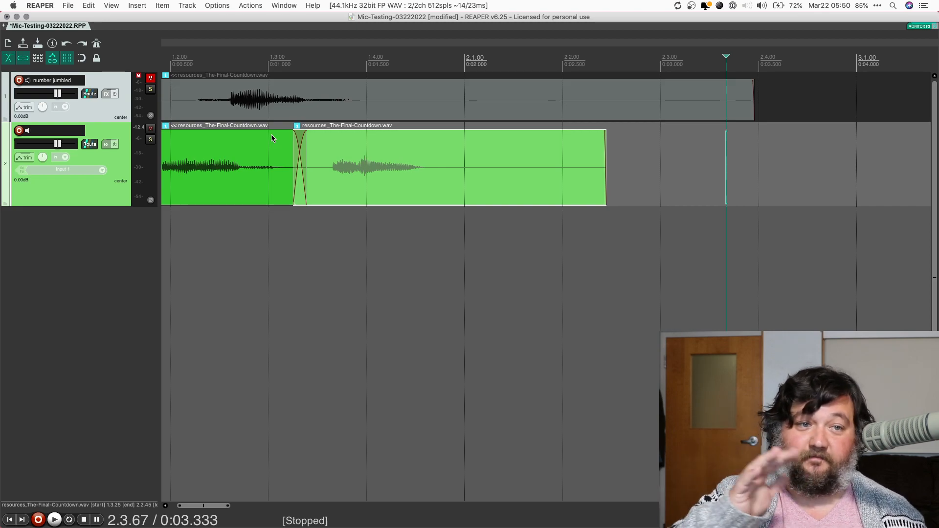
{"action": "scroll", "coordinate": [271, 134], "scroll_direction": "down", "scroll_amount": 4}
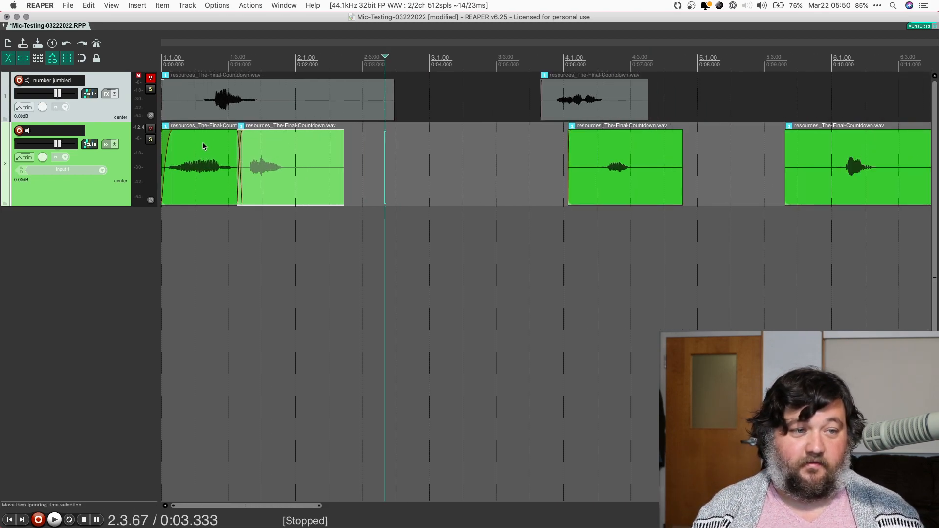
{"action": "left_click", "coordinate": [202, 145]}
{"action": "key", "text": "Home"}
{"action": "key", "text": "space"}
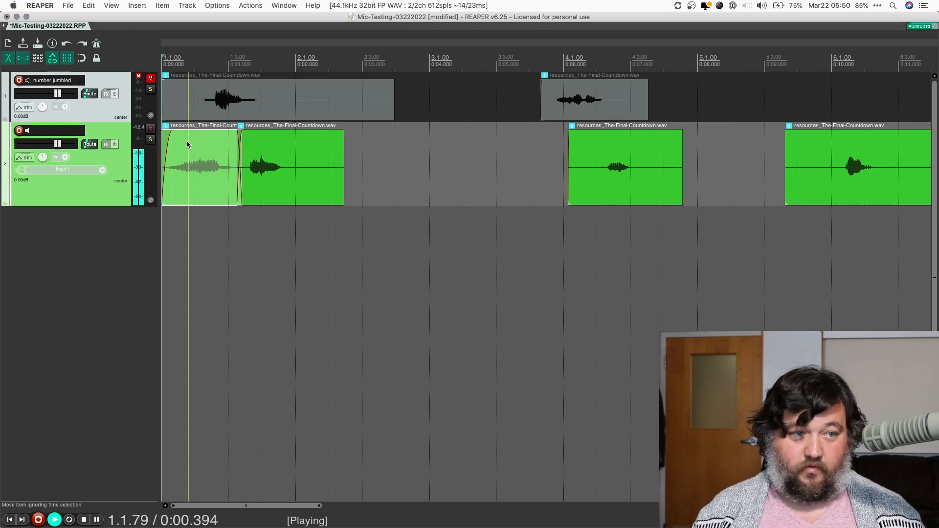
{"action": "key", "text": "space"}
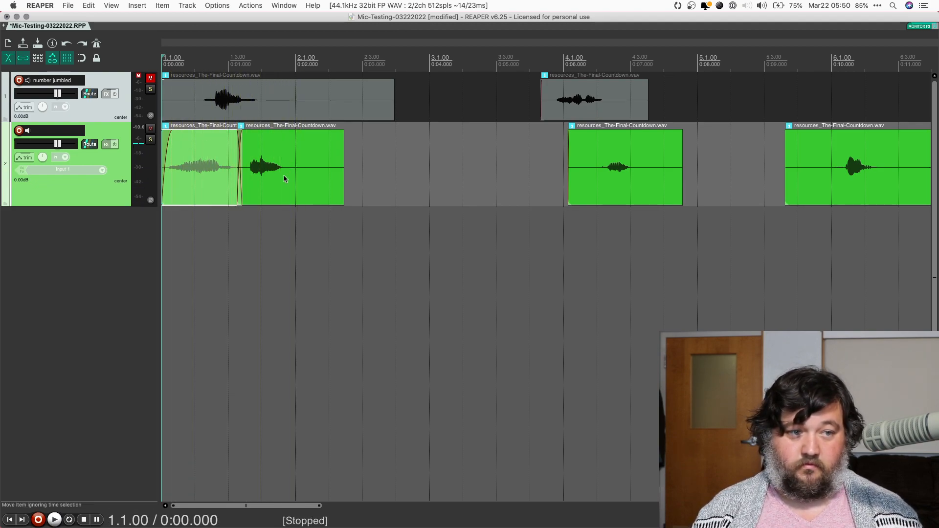
Shift the crossfade between track 2's first two segments to about 1.3 s to widen the gap between the numbers, and play it back.
{"action": "left_click_drag", "start_coordinate": [283, 175], "coordinate": [307, 176]}
{"action": "left_click_drag", "start_coordinate": [240, 179], "coordinate": [273, 188]}
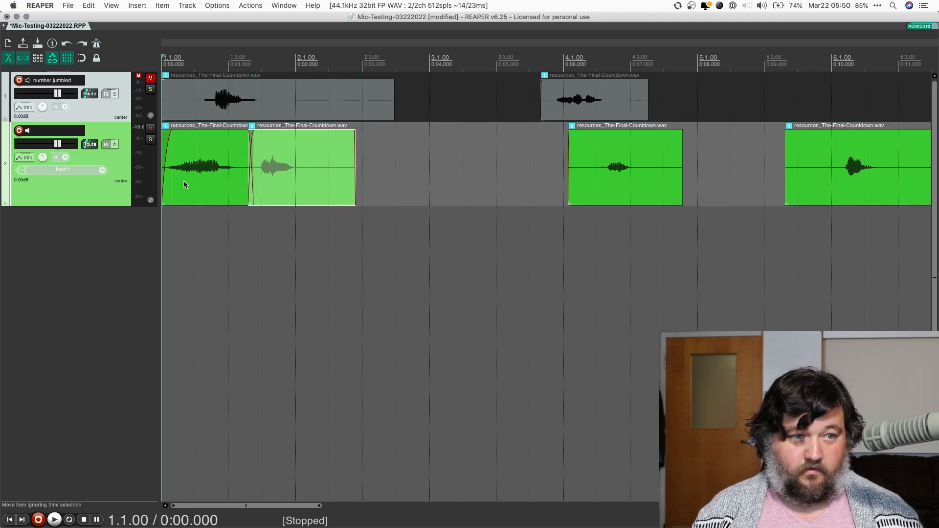
{"action": "key", "text": "space"}
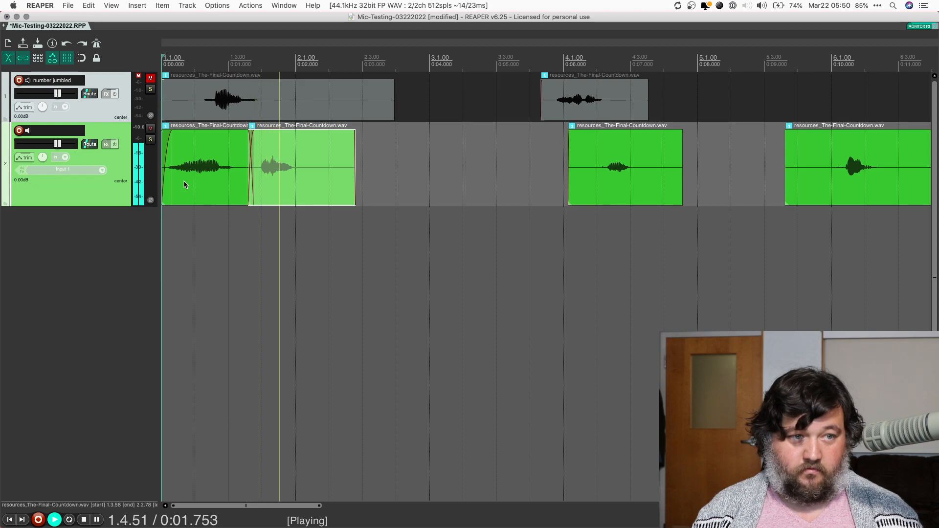
{"action": "key", "text": "space"}
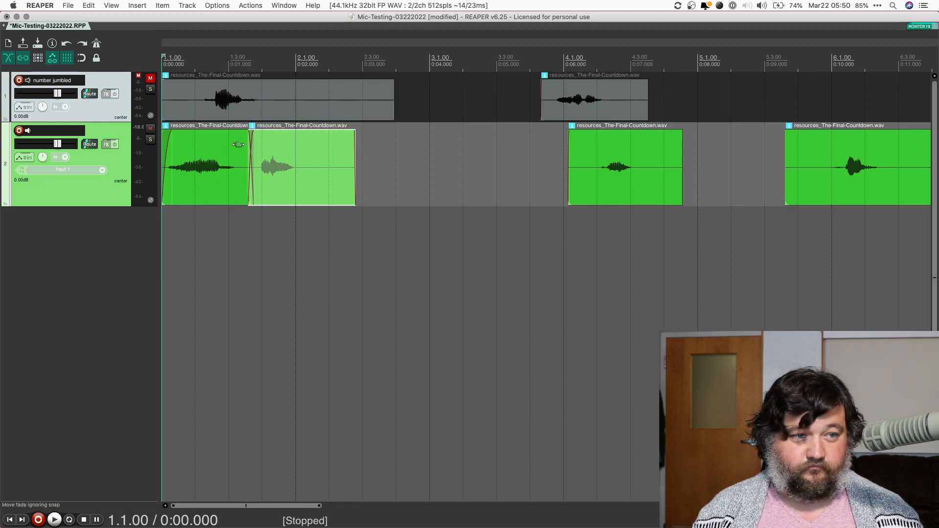
Trim the second segment's end to about 2.4 s, crossfade the third segment onto it, and play the sequence from the start.
{"action": "left_click_drag", "start_coordinate": [625, 181], "coordinate": [469, 183]}
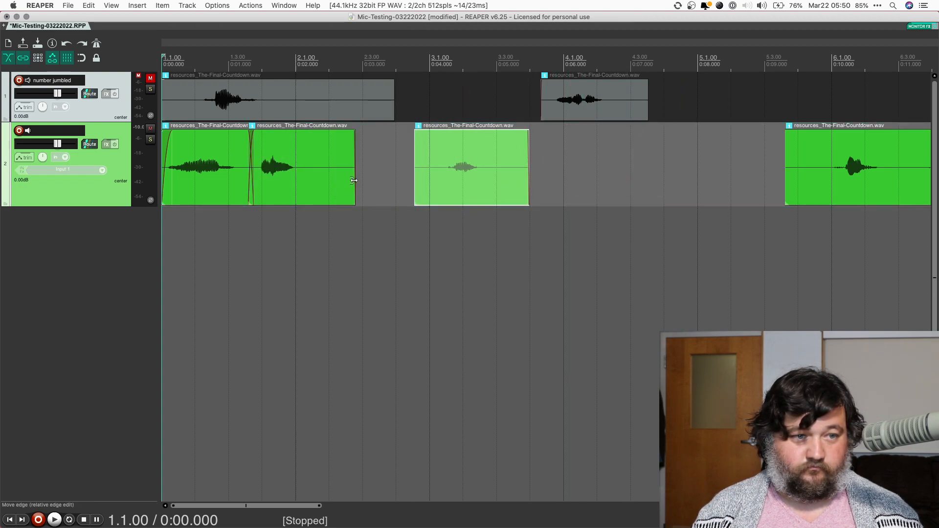
{"action": "left_click_drag", "start_coordinate": [353, 181], "coordinate": [323, 182]}
{"action": "left_click_drag", "start_coordinate": [481, 181], "coordinate": [346, 199]}
{"action": "left_click", "coordinate": [239, 140]}
{"action": "key", "text": "space"}
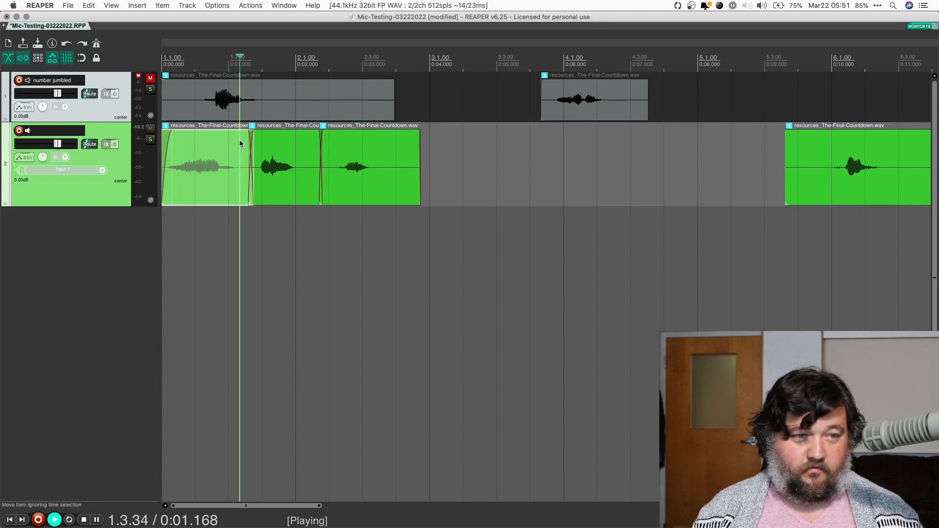
{"action": "key", "text": "space"}
{"action": "key", "text": "Home"}
{"action": "key", "text": "space"}
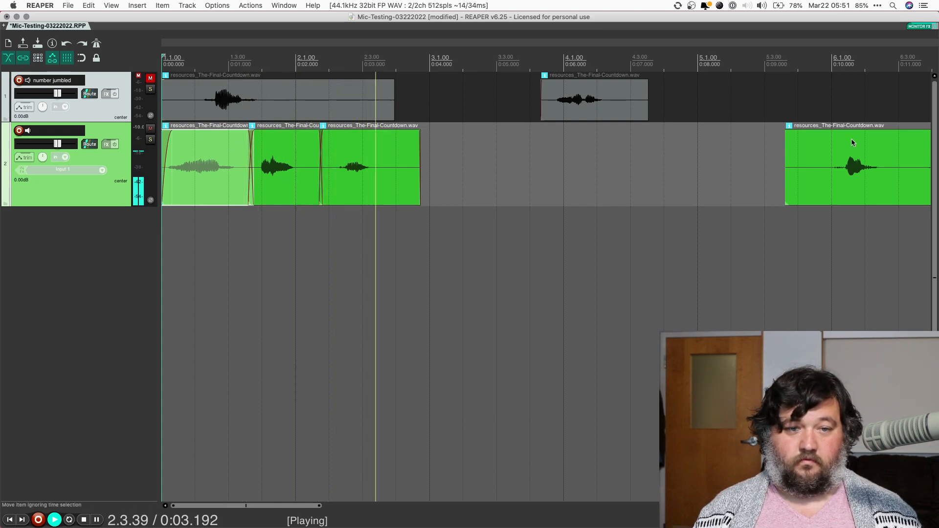
{"action": "key", "text": "space"}
Trim the third segment's end to about 3.4 s, crossfade the fourth segment onto it, and audition the join from about 2.1 s.
{"action": "left_click_drag", "start_coordinate": [831, 190], "coordinate": [462, 185]}
{"action": "left_click_drag", "start_coordinate": [400, 185], "coordinate": [390, 185]}
{"action": "left_click_drag", "start_coordinate": [533, 185], "coordinate": [441, 182]}
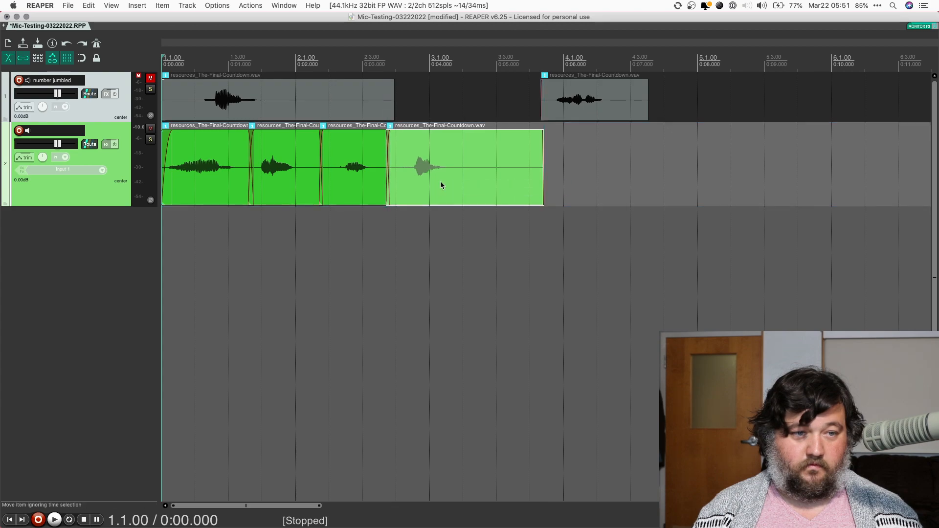
{"action": "left_click", "coordinate": [302, 140]}
{"action": "key", "text": "space"}
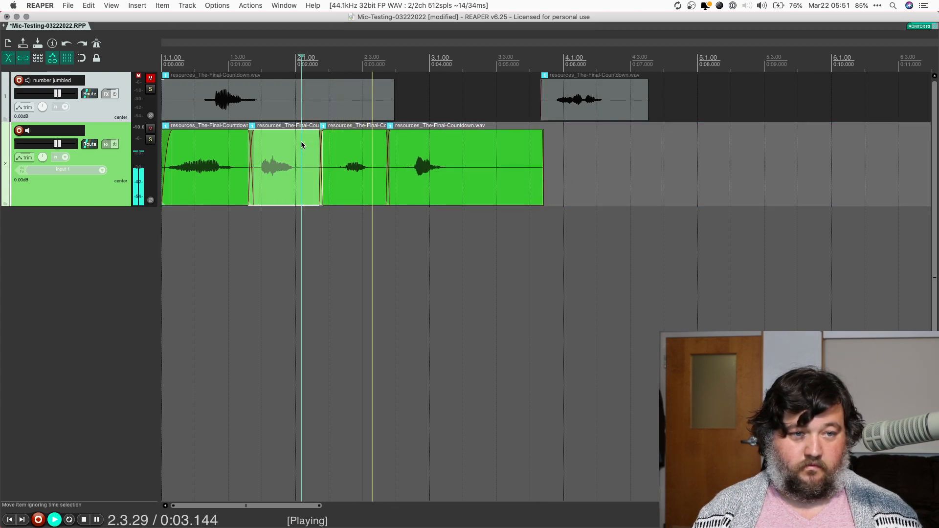
{"action": "key", "text": "space"}
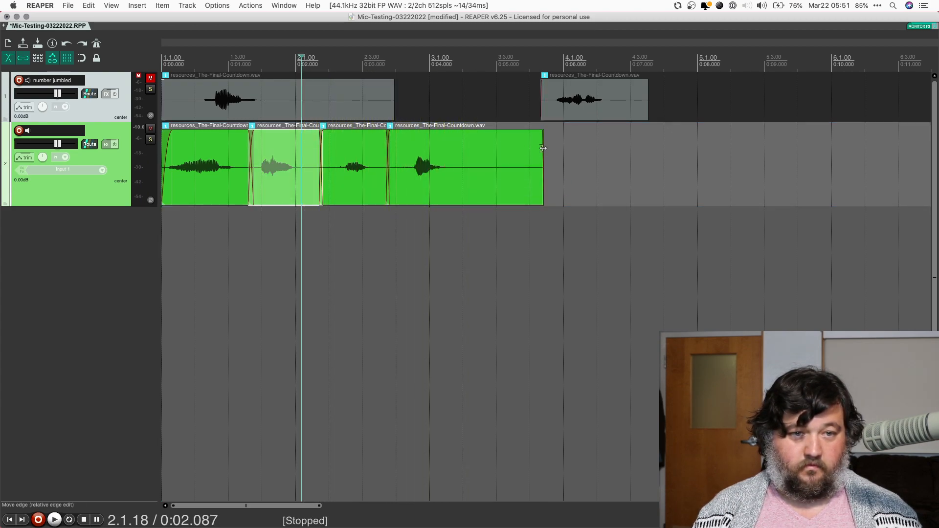
Trim the fourth segment's end to about 4.5 s and play track 2's sequence from the start.
{"action": "left_click_drag", "start_coordinate": [541, 149], "coordinate": [461, 151]}
{"action": "key", "text": "Home"}
{"action": "key", "text": "space"}
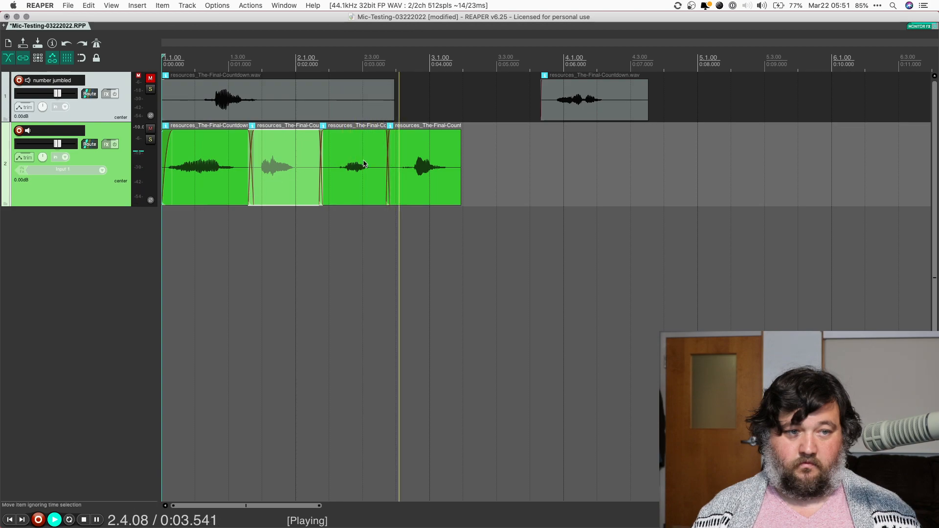
{"action": "key", "text": "space"}
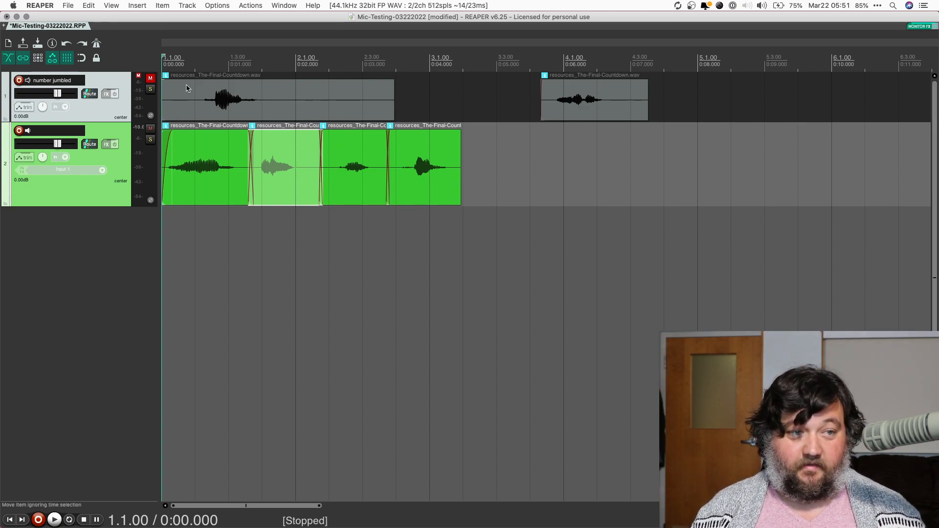
Unmute the number jumbled track and mute track 2.
{"action": "left_click", "coordinate": [152, 79]}
{"action": "left_click", "coordinate": [151, 129]}
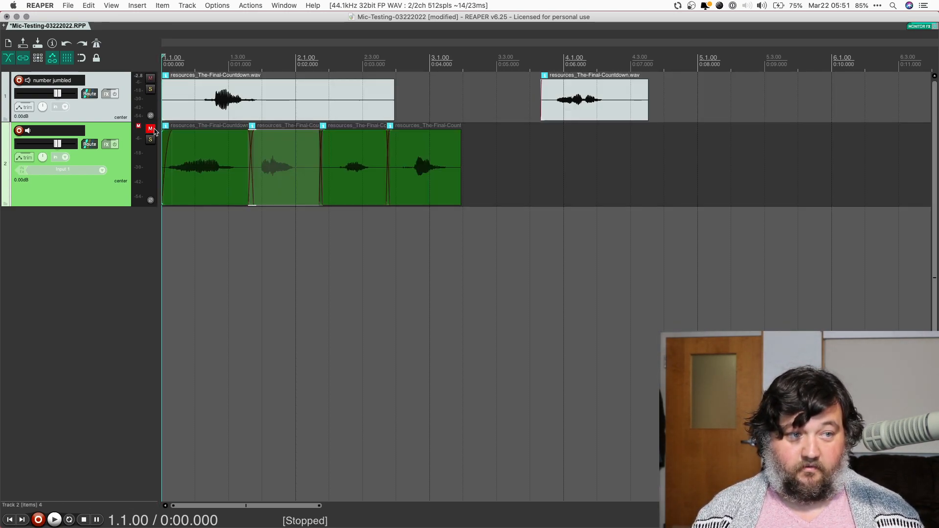
Audition the number jumbled track's first segment and move it onto track 2 at about 5.1 s.
{"action": "left_click", "coordinate": [205, 88]}
{"action": "key", "text": "space"}
{"action": "key", "text": "space"}
{"action": "left_click", "coordinate": [227, 97]}
{"action": "left_click_drag", "start_coordinate": [227, 96], "coordinate": [568, 167]}
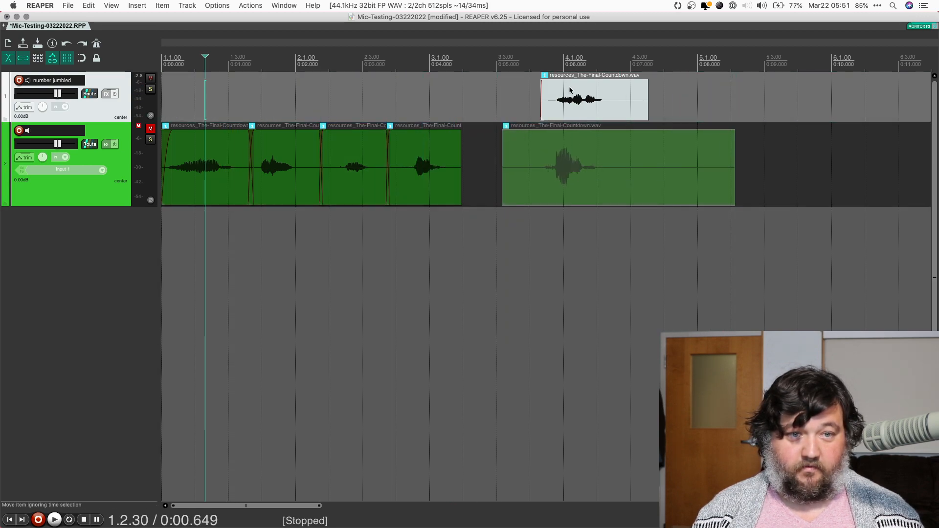
Audition the number jumbled track's segment at about 5.7 s and move it onto track 2 at about 11.8 s.
{"action": "left_click", "coordinate": [555, 88]}
{"action": "key", "text": "space"}
{"action": "key", "text": "space"}
{"action": "scroll", "coordinate": [556, 89], "scroll_direction": "down", "scroll_amount": 4}
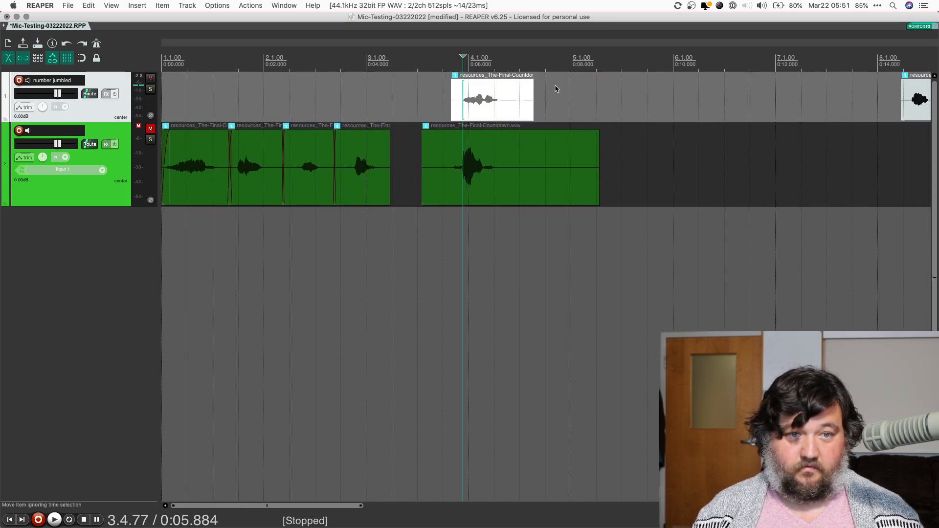
{"action": "left_click_drag", "start_coordinate": [353, 100], "coordinate": [595, 168]}
Audition the number jumbled track's next segment and move it onto track 2 at about 14.2 s.
{"action": "left_click", "coordinate": [645, 63]}
{"action": "key", "text": "space"}
{"action": "key", "text": "space"}
{"action": "left_click_drag", "start_coordinate": [654, 98], "coordinate": [645, 162]}
Audition the following number jumbled segment and move it onto track 2 at about 16.9 s.
{"action": "scroll", "coordinate": [644, 161], "scroll_direction": "down", "scroll_amount": 5}
{"action": "left_click", "coordinate": [661, 63]}
{"action": "key", "text": "space"}
{"action": "key", "text": "space"}
{"action": "left_click_drag", "start_coordinate": [678, 98], "coordinate": [531, 172]}
Audition the last number jumbled segment from about 31.5 s and move it into track 2's gap at about 9.2 s.
{"action": "left_click", "coordinate": [813, 63]}
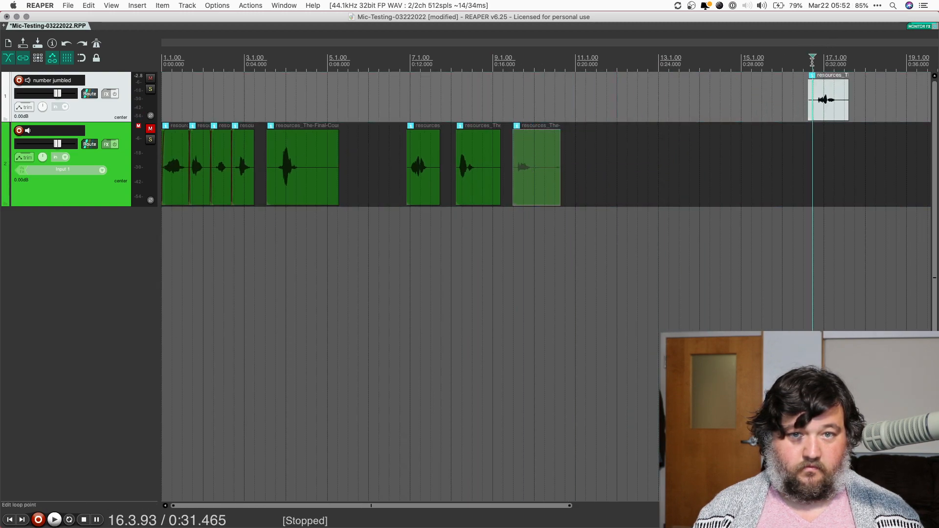
{"action": "key", "text": "space"}
{"action": "key", "text": "space"}
{"action": "left_click_drag", "start_coordinate": [827, 100], "coordinate": [373, 187]}
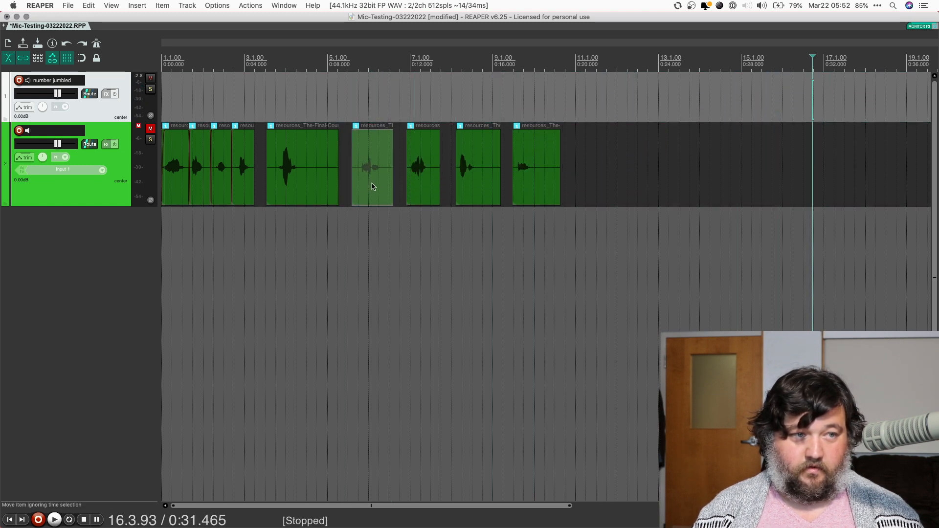
Unmute track 2 and mute the emptied number jumbled track.
{"action": "left_click", "coordinate": [151, 130]}
{"action": "left_click", "coordinate": [150, 79]}
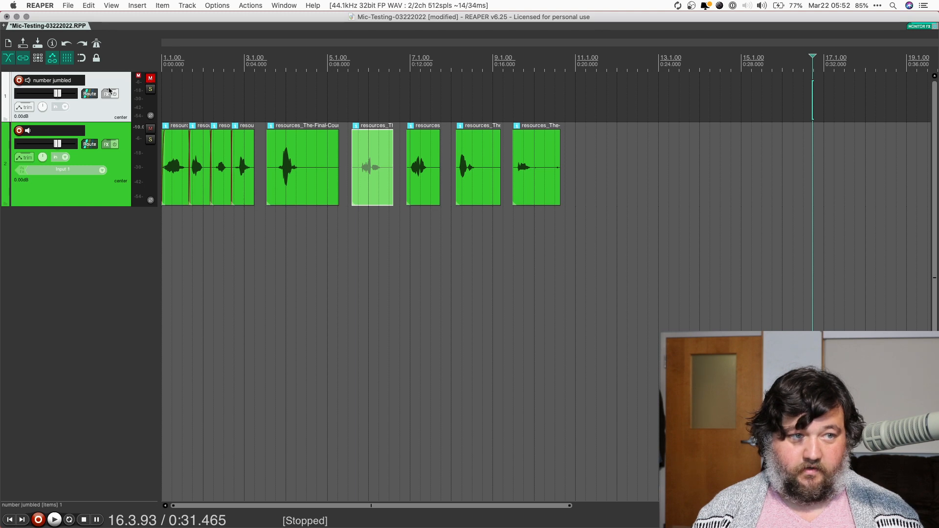
Delete the number jumbled track and rename the remaining green track "countdown".
{"action": "key", "text": "Delete"}
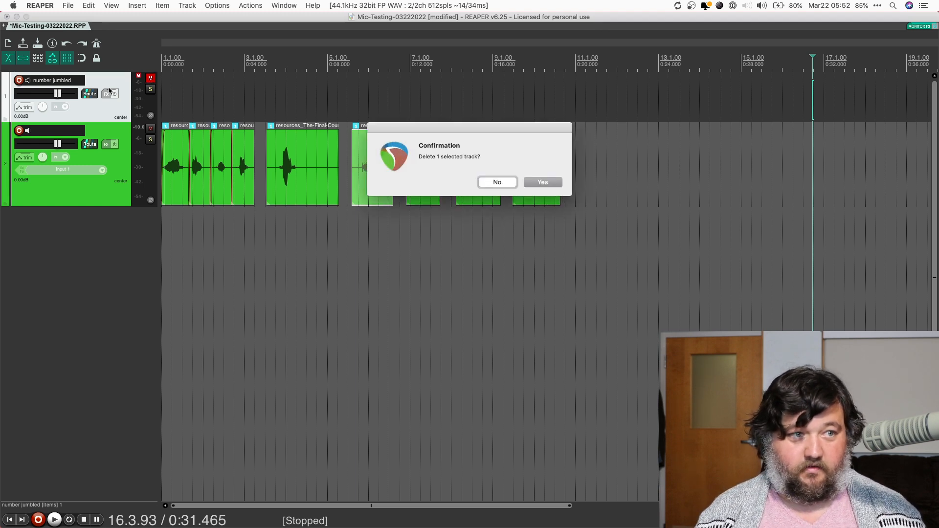
{"action": "left_click", "coordinate": [557, 181]}
{"action": "double_click", "coordinate": [57, 79]}
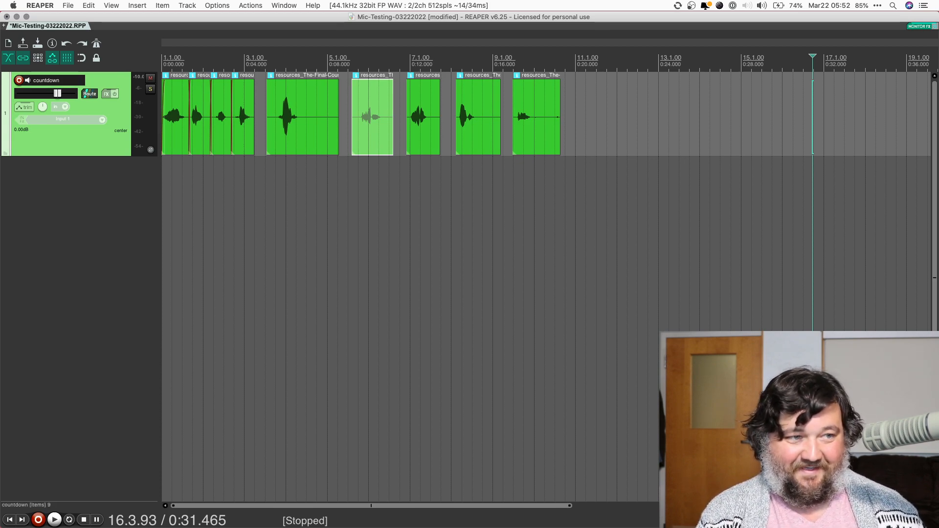
Crossfade the fifth segment onto the fourth at about 4.4 s, trimming its leading silence and its end to about 5.6 s.
{"action": "scroll", "coordinate": [261, 104], "scroll_direction": "up", "scroll_amount": 8}
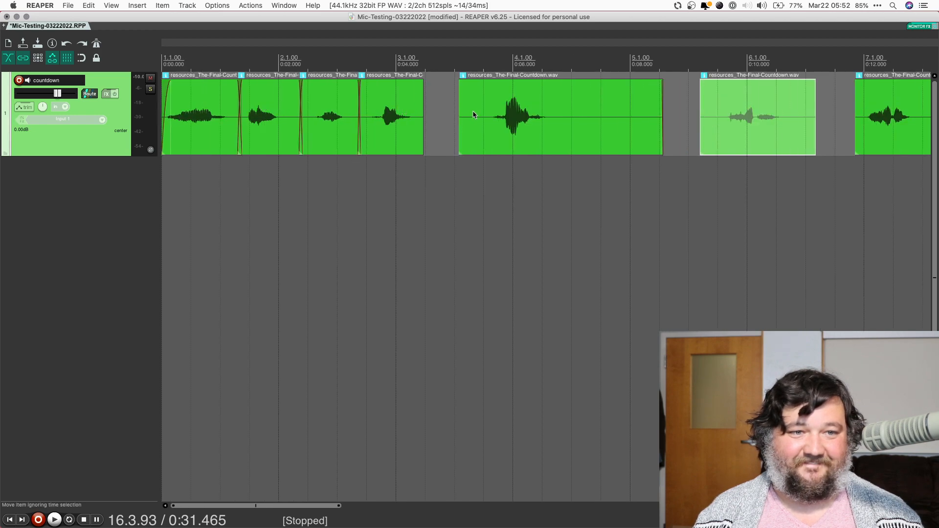
{"action": "left_click_drag", "start_coordinate": [459, 115], "coordinate": [445, 141]}
{"action": "left_click_drag", "start_coordinate": [437, 140], "coordinate": [437, 141]}
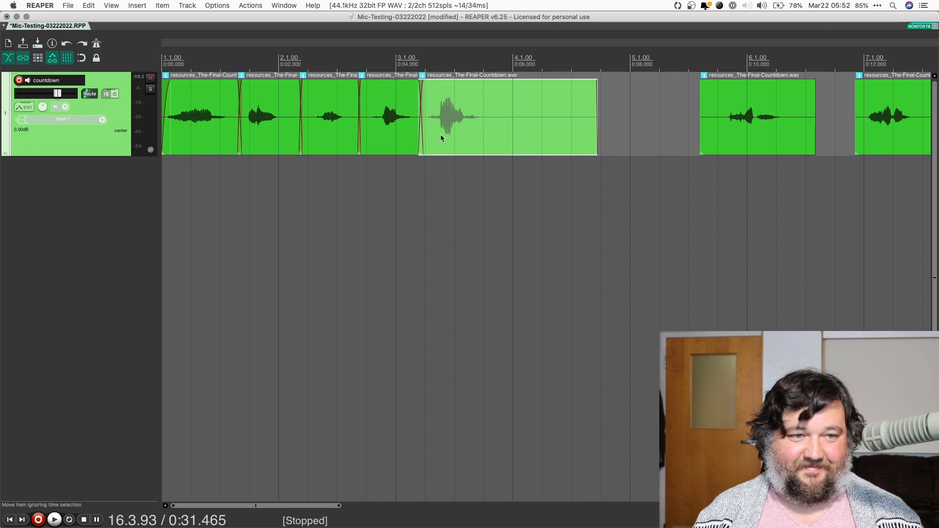
{"action": "left_click_drag", "start_coordinate": [595, 117], "coordinate": [491, 118]}
Crossfade the sixth segment onto the fifth, trim its end to about 6.7 s, and crossfade the seventh segment onto it.
{"action": "left_click_drag", "start_coordinate": [700, 116], "coordinate": [453, 144]}
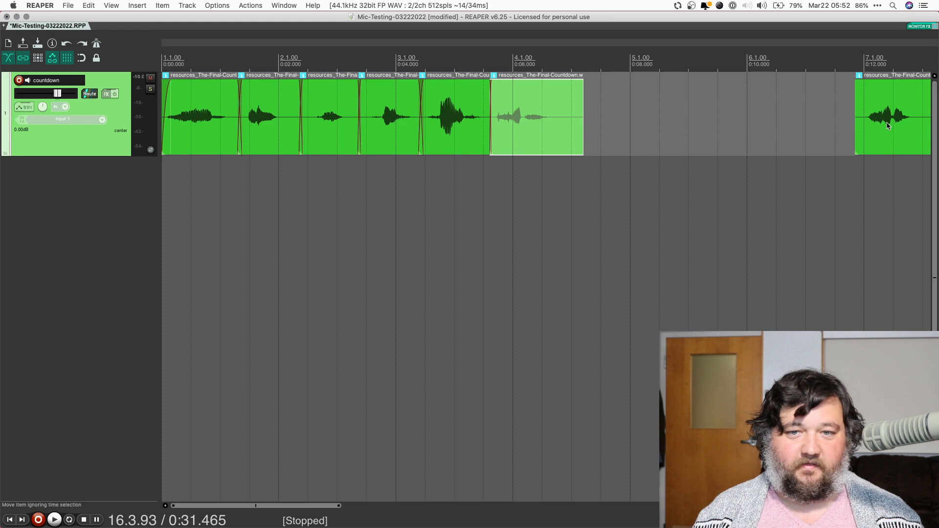
{"action": "left_click_drag", "start_coordinate": [888, 126], "coordinate": [556, 130]}
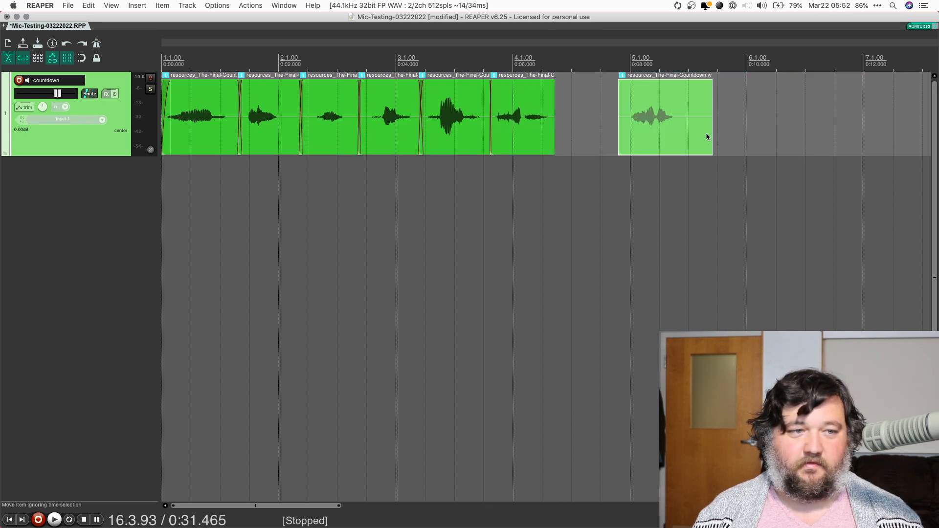
{"action": "left_click_drag", "start_coordinate": [677, 129], "coordinate": [600, 128]}
Trim the seventh segment's end to about 7.9 s and crossfade the eighth segment onto it without its leading silence.
{"action": "scroll", "coordinate": [599, 128], "scroll_direction": "down", "scroll_amount": 3}
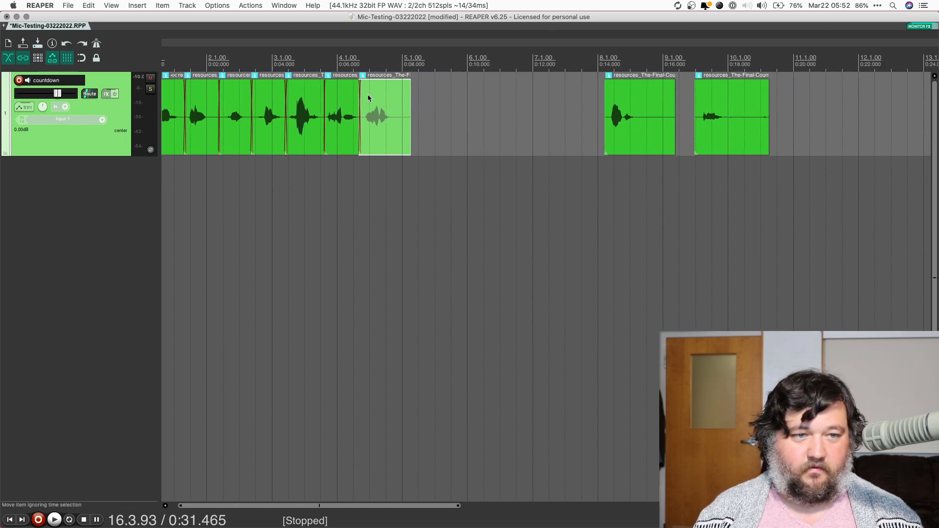
{"action": "left_click_drag", "start_coordinate": [409, 113], "coordinate": [400, 116]}
{"action": "left_click_drag", "start_coordinate": [609, 127], "coordinate": [393, 135]}
Trim the eighth segment's end to about 8.9 s, crossfade the ninth segment onto it, and play the sequence from the start.
{"action": "left_click_drag", "start_coordinate": [465, 108], "coordinate": [432, 114]}
{"action": "left_click_drag", "start_coordinate": [737, 128], "coordinate": [428, 128]}
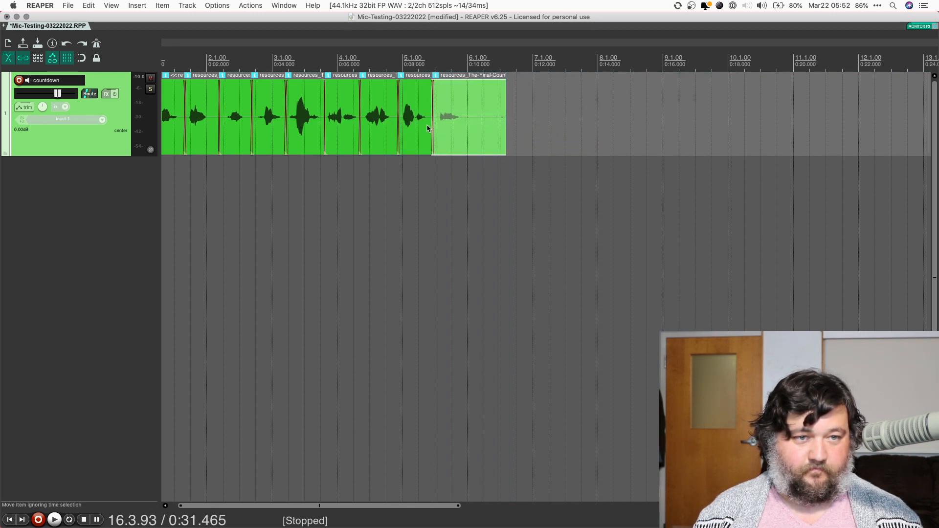
{"action": "key", "text": "Home"}
{"action": "key", "text": "space"}
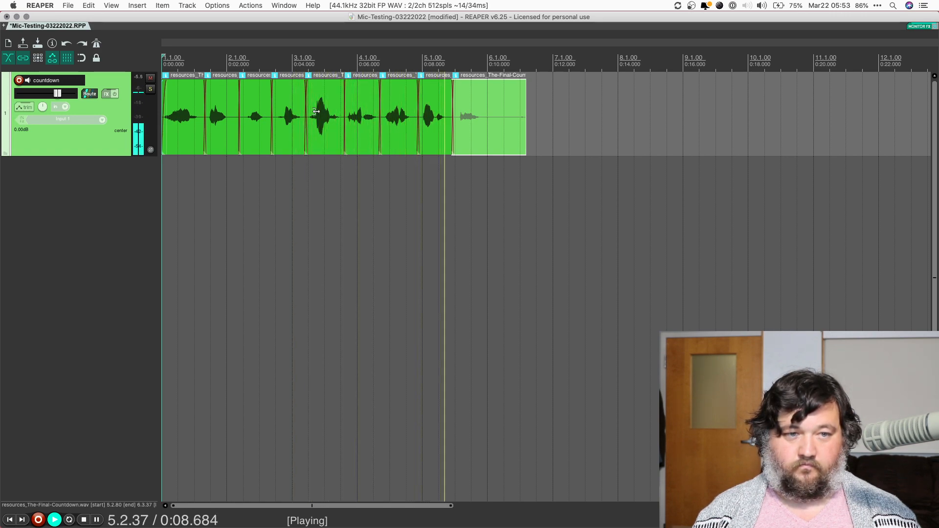
{"action": "key", "text": "space"}
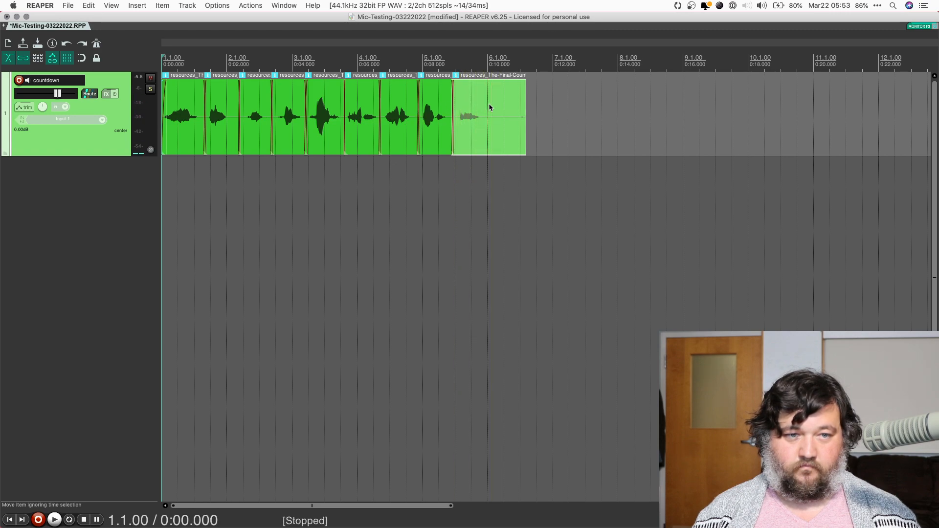
Trim the ninth segment's end to about 10.2 s with a short fade-out and play the countdown from the start.
{"action": "left_click_drag", "start_coordinate": [525, 105], "coordinate": [482, 86]}
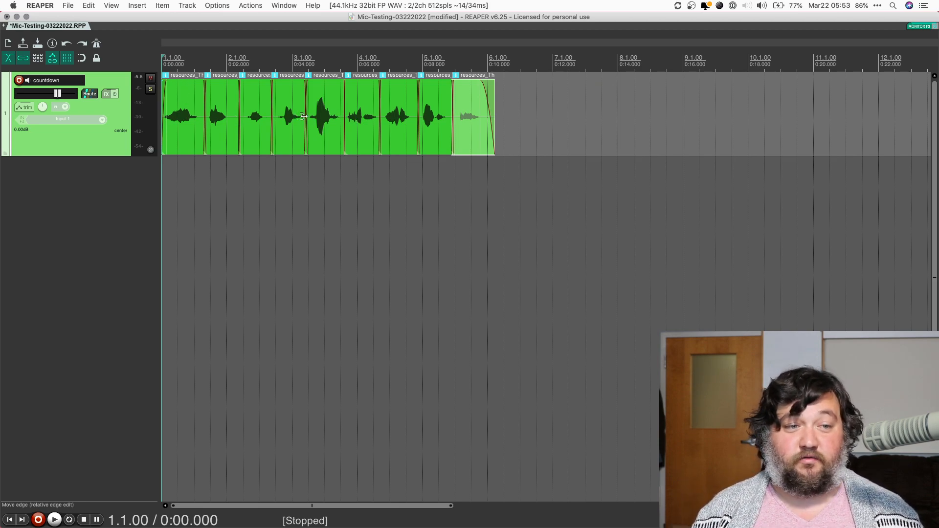
{"action": "key", "text": "space"}
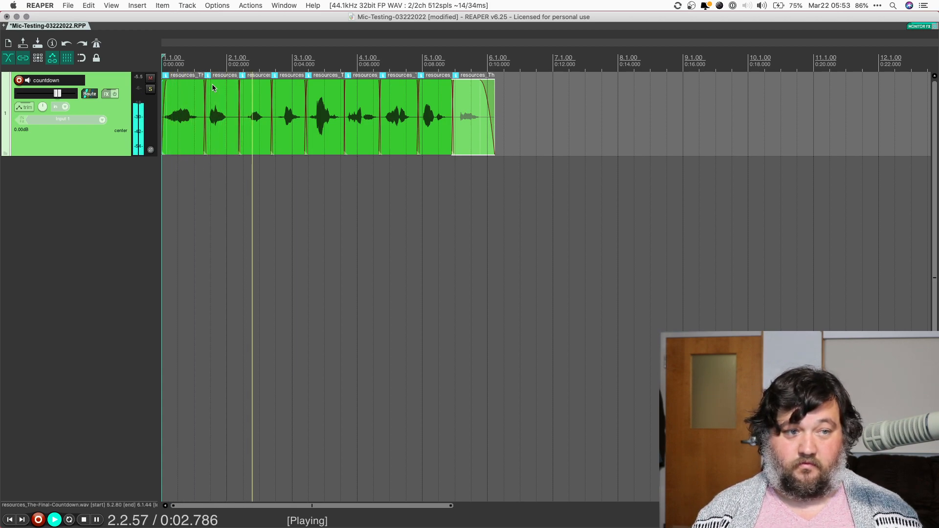
{"action": "key", "text": "space"}
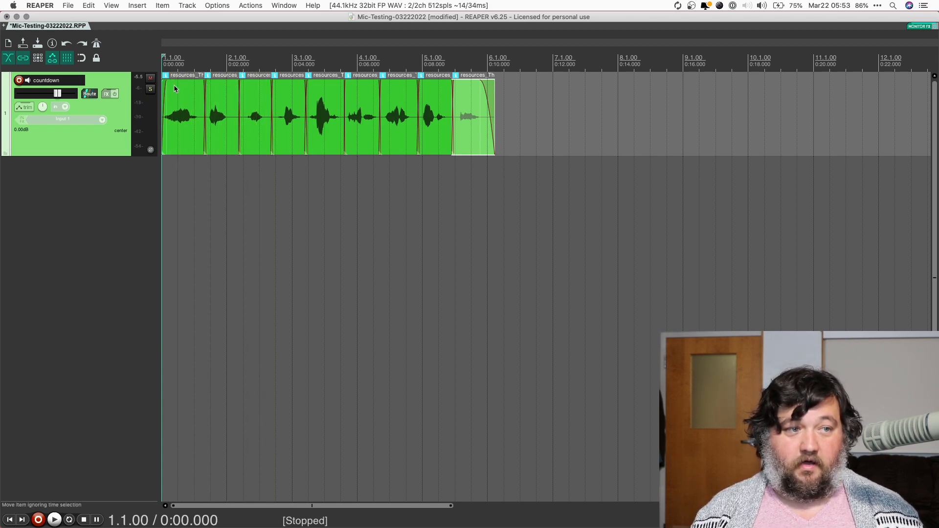
{"action": "key", "text": "space"}
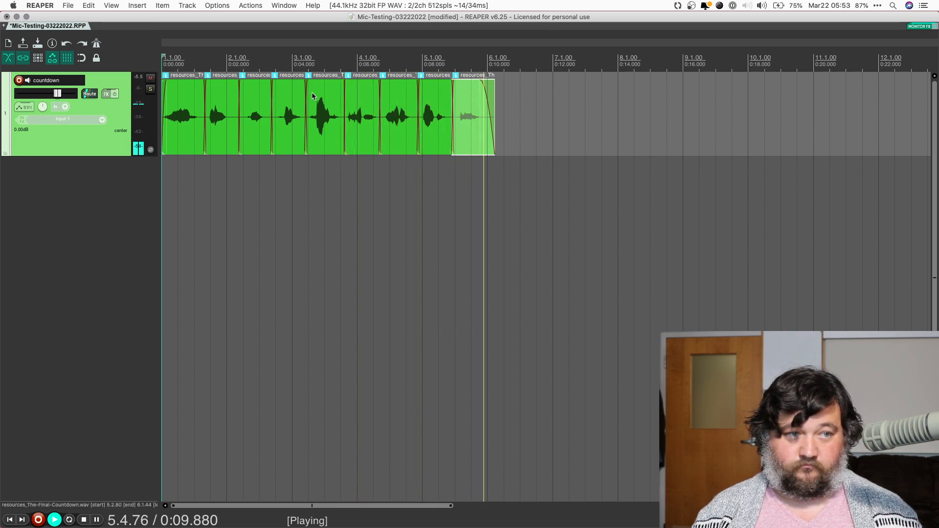
{"action": "key", "text": "space"}
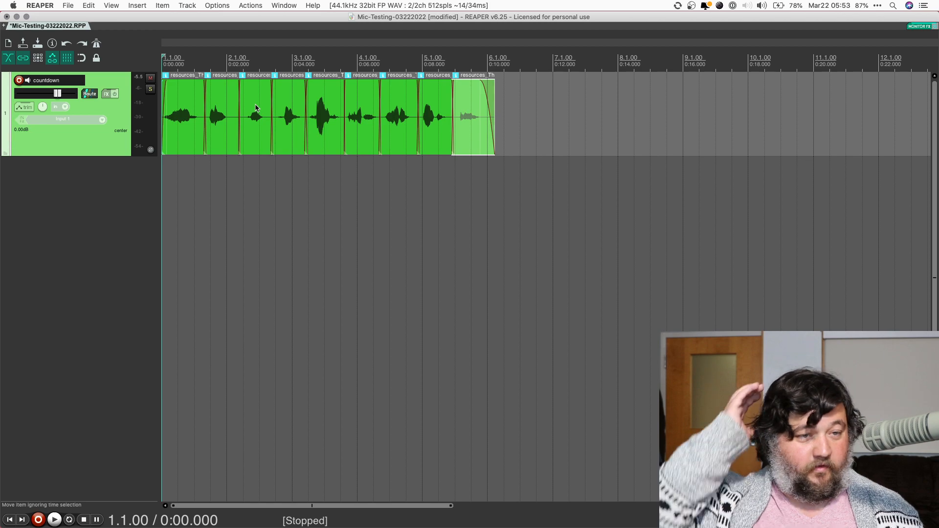
Show the countdown track's volume envelope, lower it to -3.00 dB from the start to about 2.1 s, and audition the change.
{"action": "key", "text": "v"}
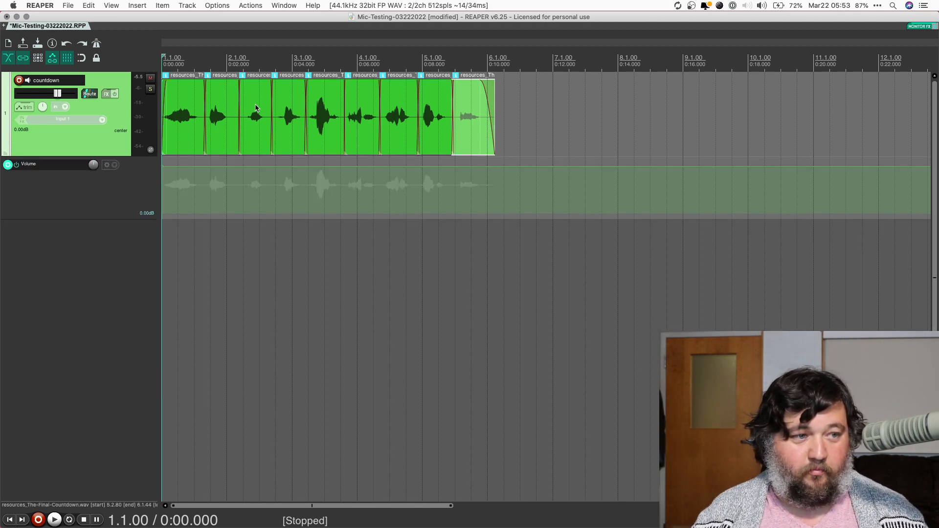
{"action": "left_click", "coordinate": [238, 167]}
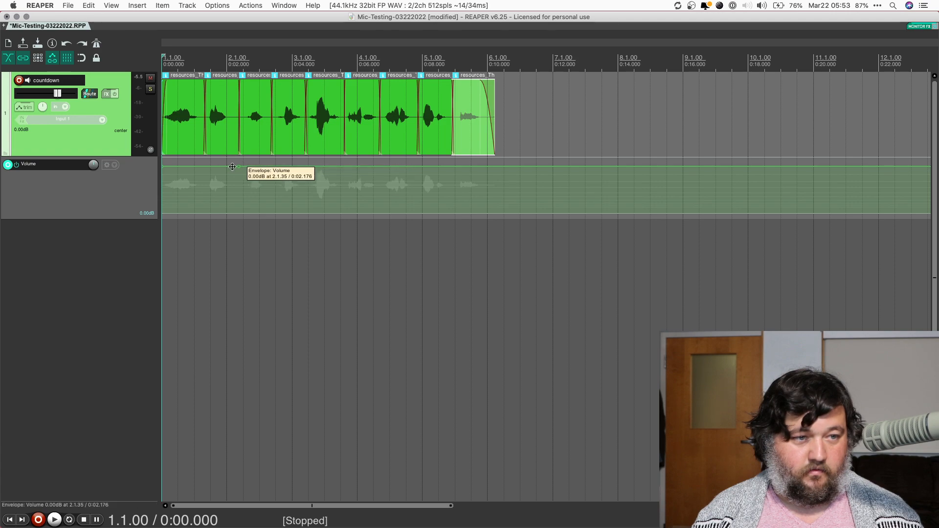
{"action": "left_click_drag", "start_coordinate": [237, 167], "coordinate": [230, 174]}
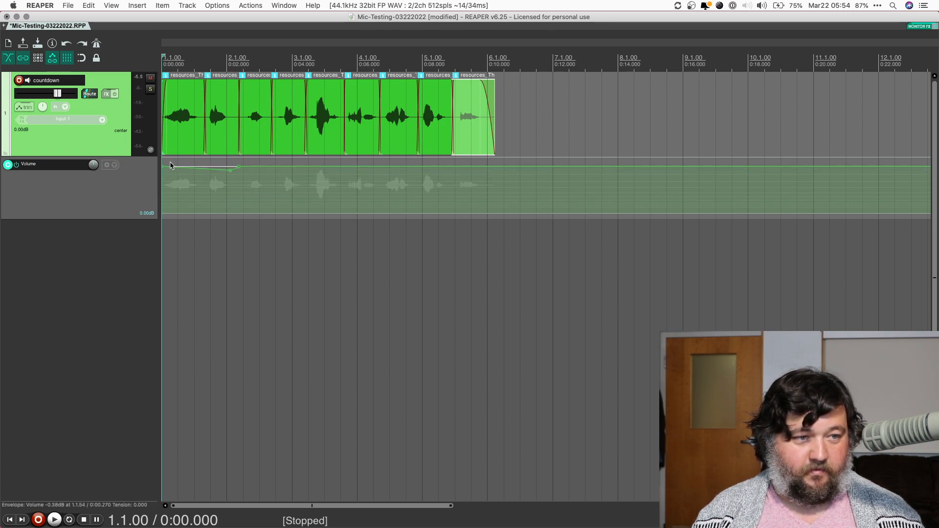
{"action": "left_click_drag", "start_coordinate": [163, 166], "coordinate": [162, 174]}
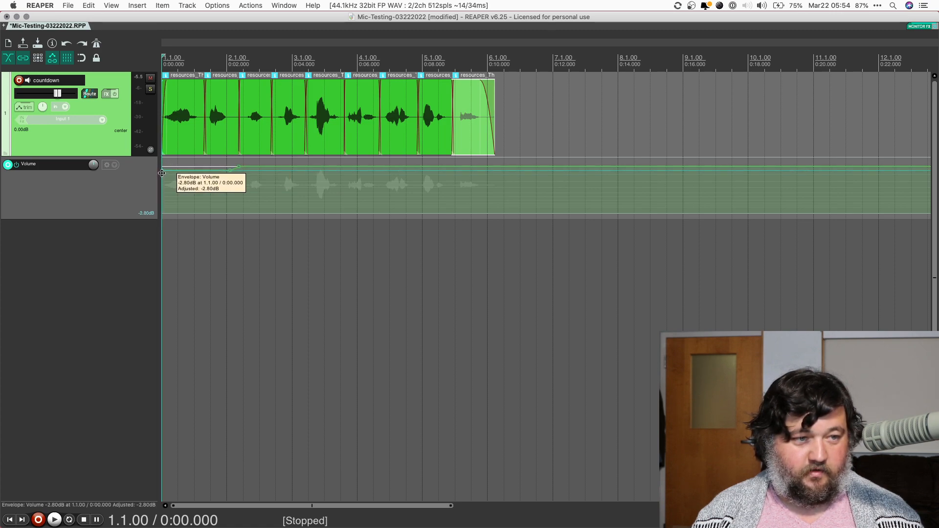
{"action": "left_click_drag", "start_coordinate": [162, 174], "coordinate": [162, 174]}
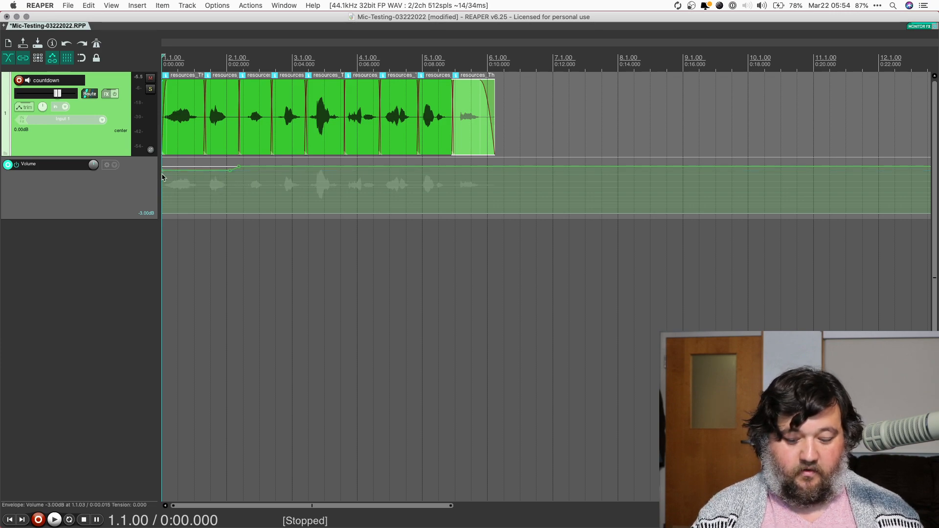
{"action": "key", "text": "space"}
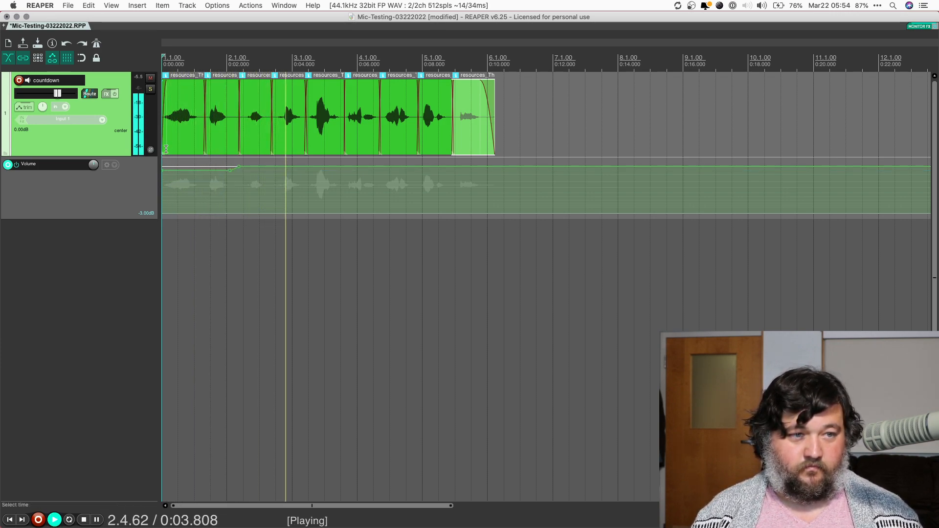
{"action": "key", "text": "space"}
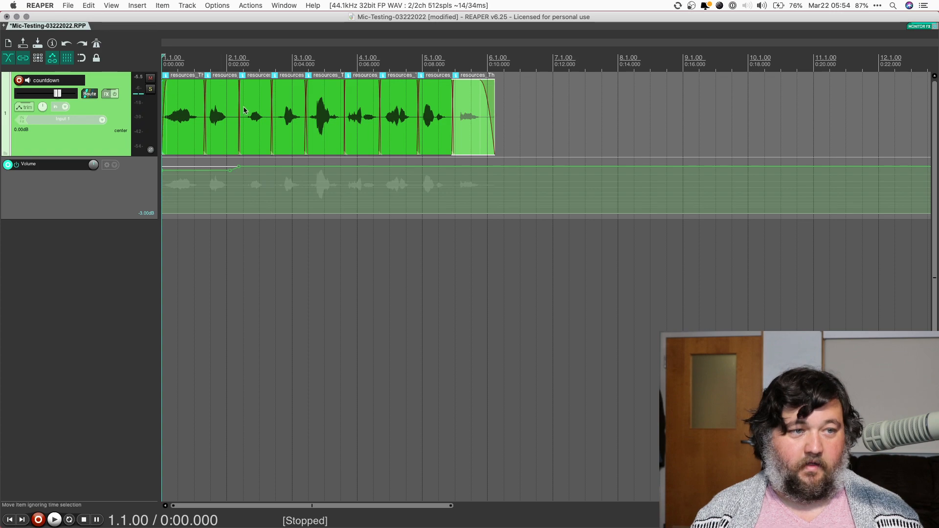
Add volume envelope points from about 1.1 s to lower the second segment slightly further, and play from the start.
{"action": "left_click", "coordinate": [197, 170]}
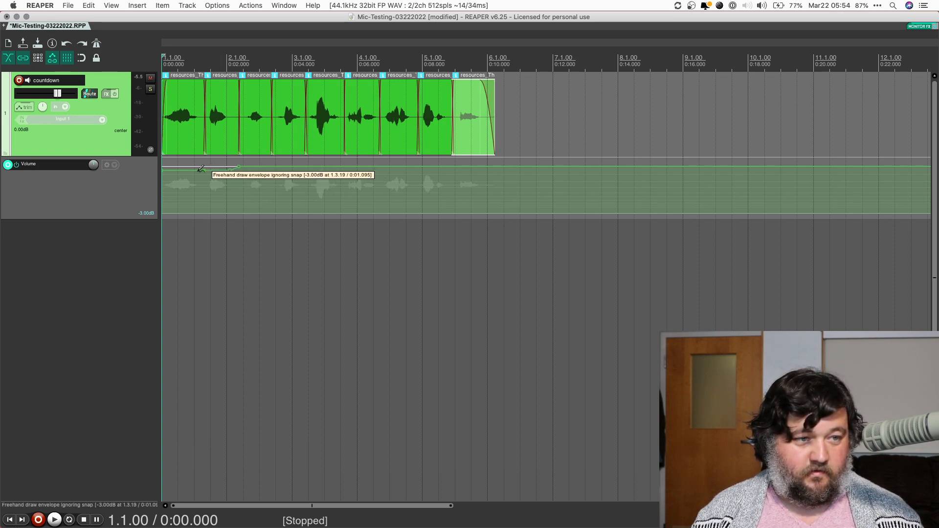
{"action": "left_click_drag", "start_coordinate": [218, 170], "coordinate": [218, 172]}
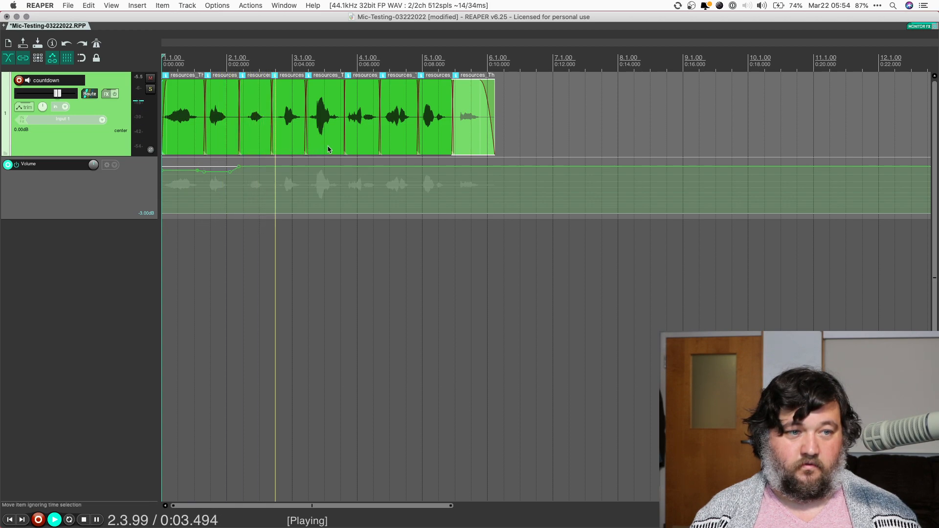
{"action": "key", "text": "space"}
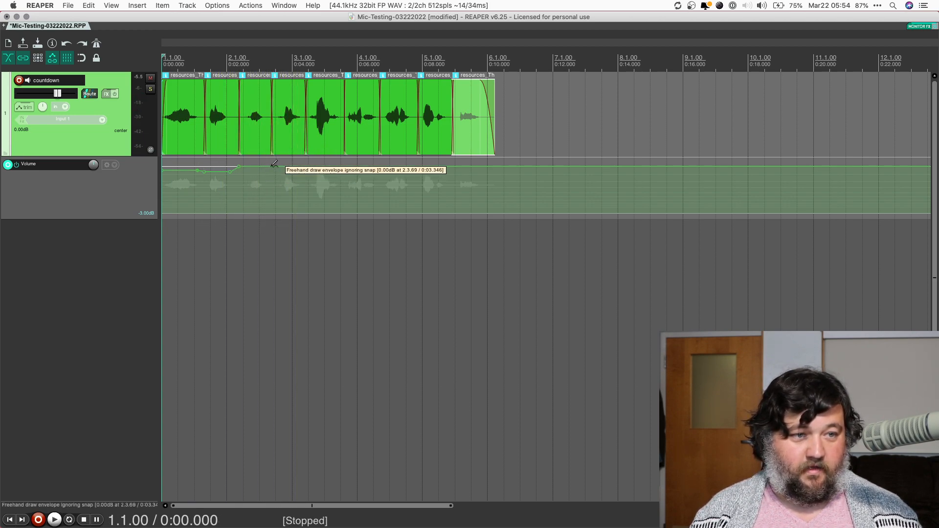
Lower the volume envelope to -3.00 dB from the fourth segment onward and audition it from about 2.4 s.
{"action": "left_click_drag", "start_coordinate": [279, 167], "coordinate": [280, 176]}
{"action": "left_click", "coordinate": [238, 181]}
{"action": "key", "text": "space"}
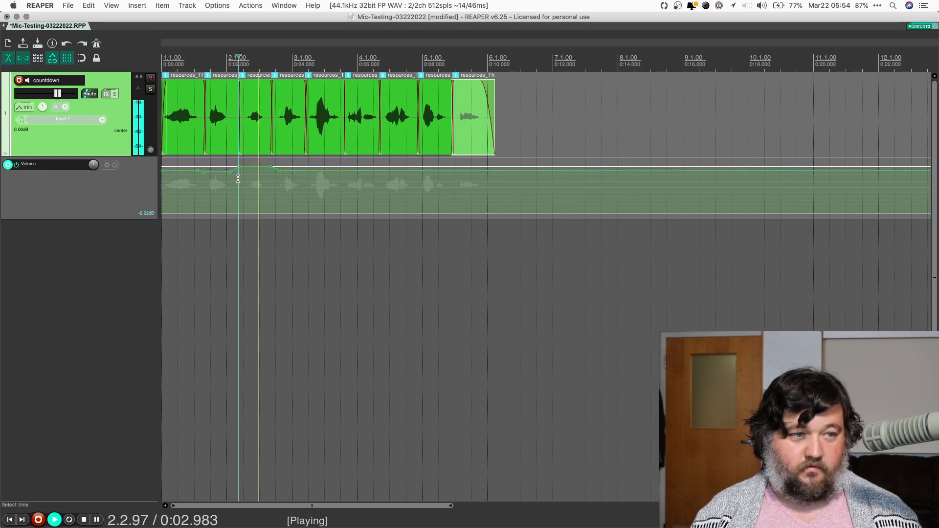
{"action": "key", "text": "space"}
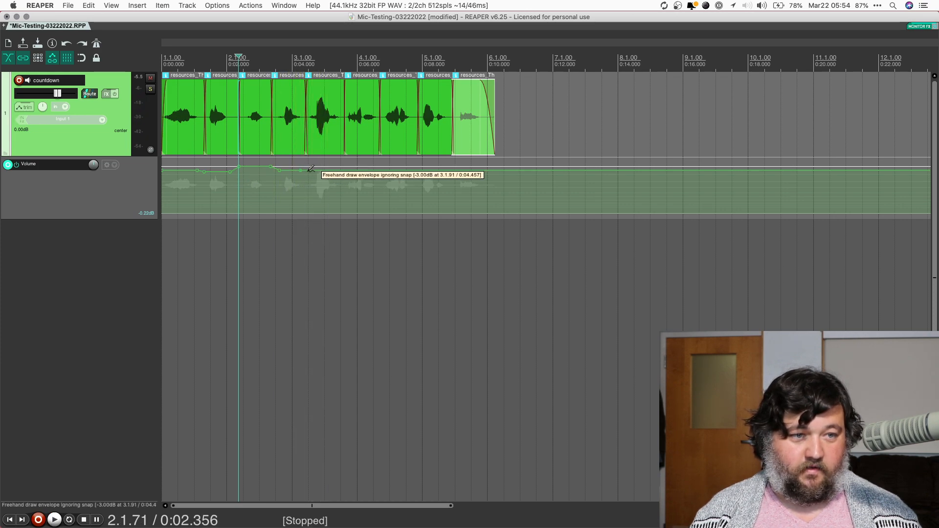
Lower the volume envelope to -6.00 dB from the fifth segment onward and audition it from about 3.8 s.
{"action": "left_click_drag", "start_coordinate": [318, 170], "coordinate": [310, 178]}
{"action": "left_click", "coordinate": [286, 182]}
{"action": "key", "text": "space"}
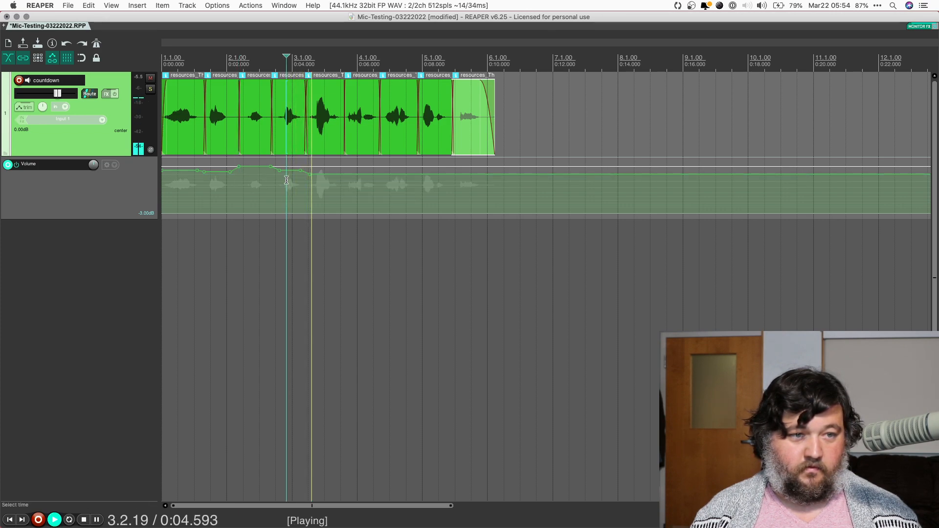
{"action": "key", "text": "space"}
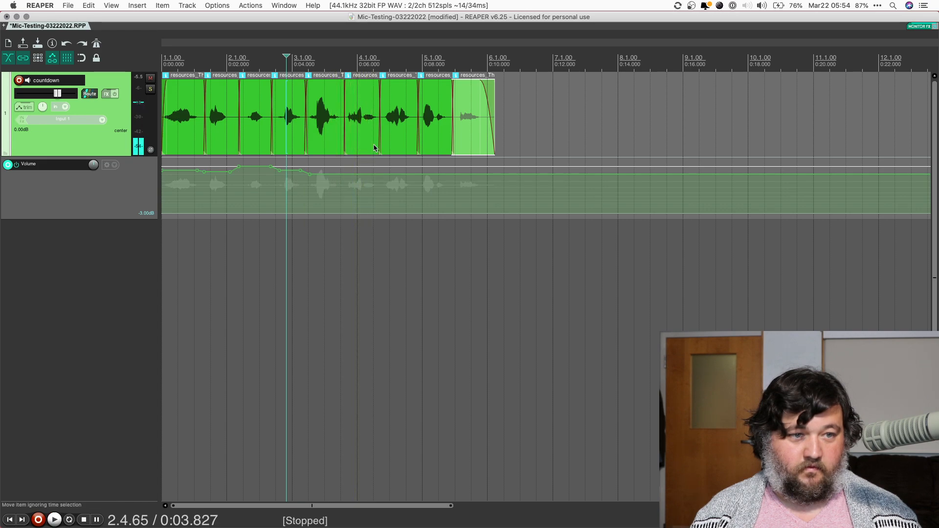
Raise the volume envelope to -3.20 dB from the sixth segment onward and audition it from about 4.8 s.
{"action": "left_click_drag", "start_coordinate": [350, 173], "coordinate": [345, 168]}
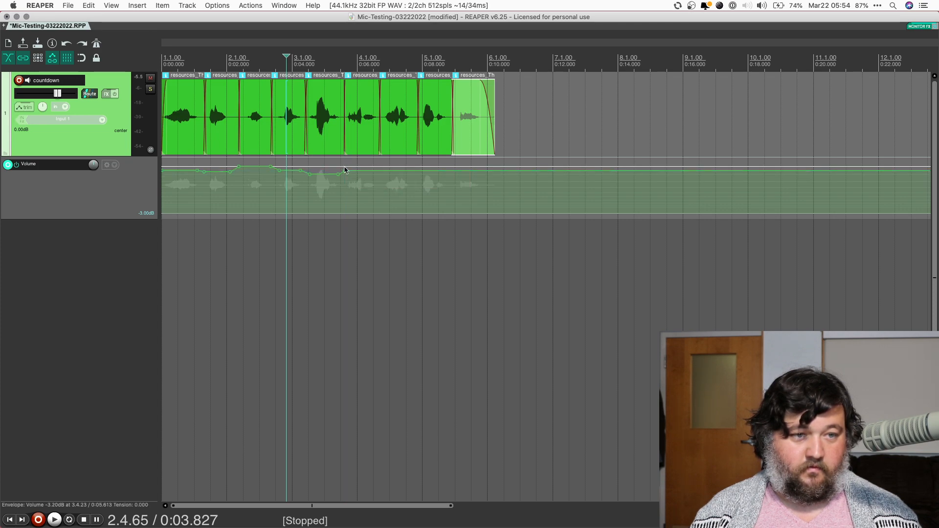
{"action": "left_click", "coordinate": [318, 185]}
{"action": "key", "text": "space"}
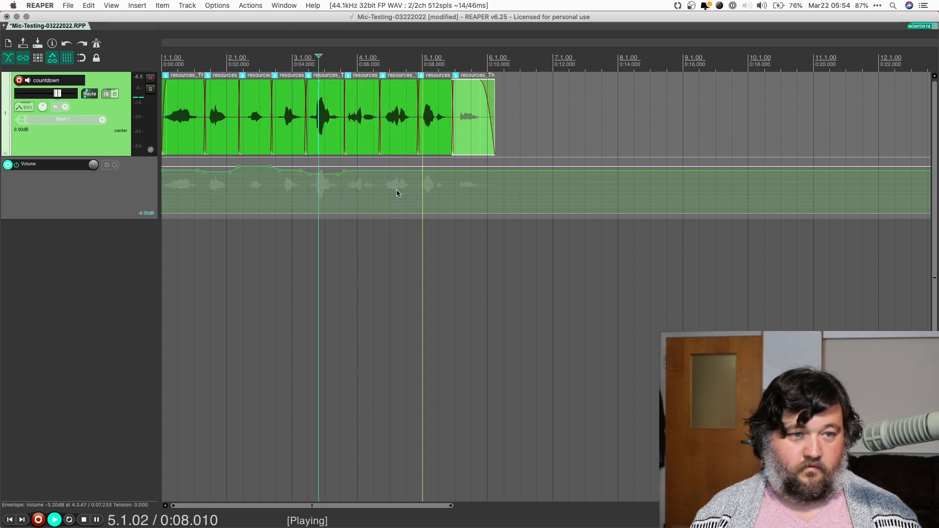
{"action": "key", "text": "space"}
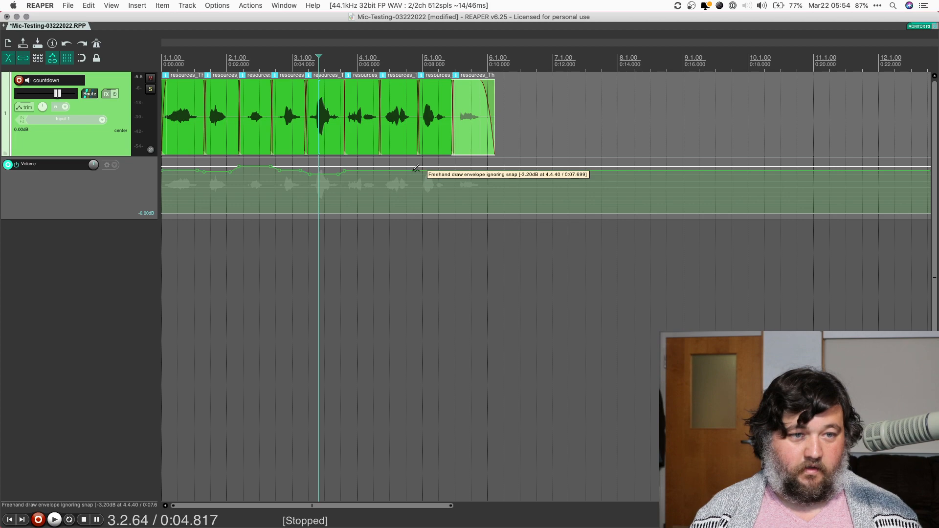
Lower the volume envelope to -4.40 dB over the eighth segment and raise it for the ninth from about 9 s, auditioning the result.
{"action": "left_click", "coordinate": [421, 172]}
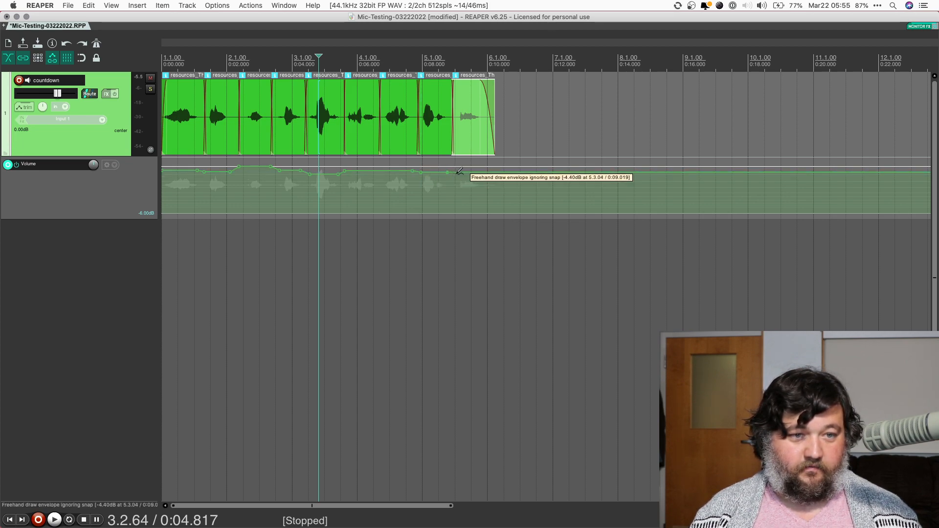
{"action": "left_click_drag", "start_coordinate": [457, 172], "coordinate": [456, 166]}
{"action": "key", "text": "space"}
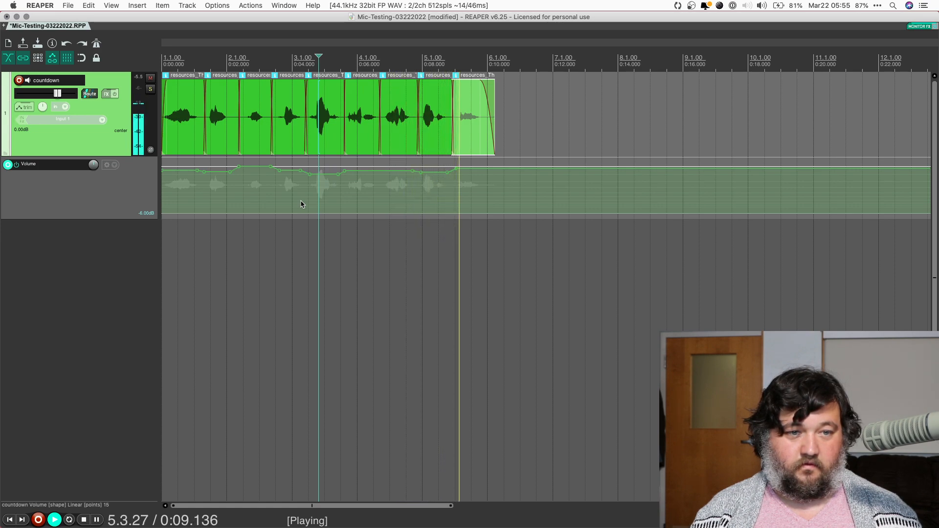
{"action": "key", "text": "space"}
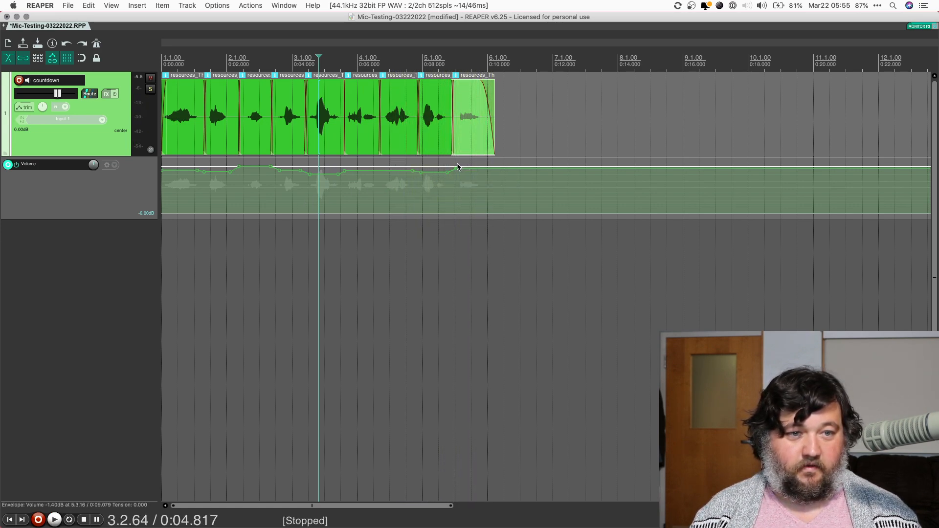
{"action": "left_click_drag", "start_coordinate": [457, 168], "coordinate": [457, 166]}
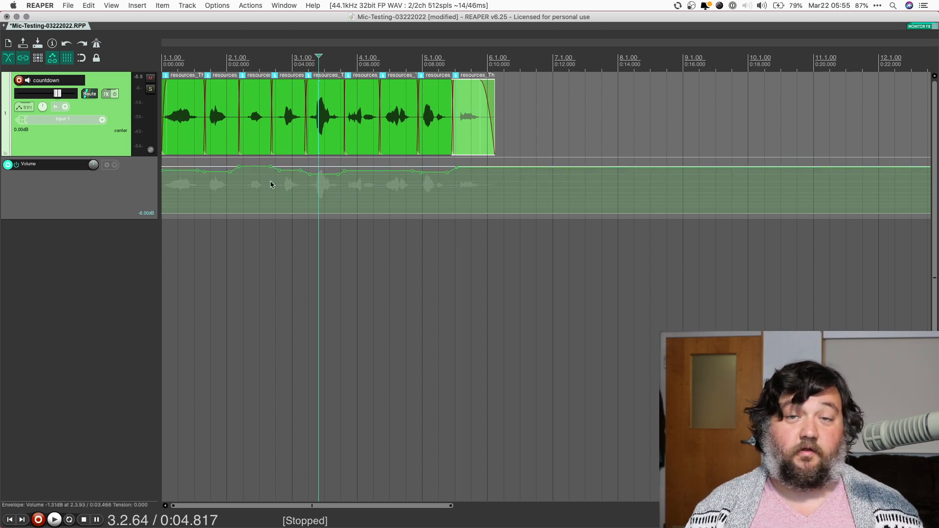